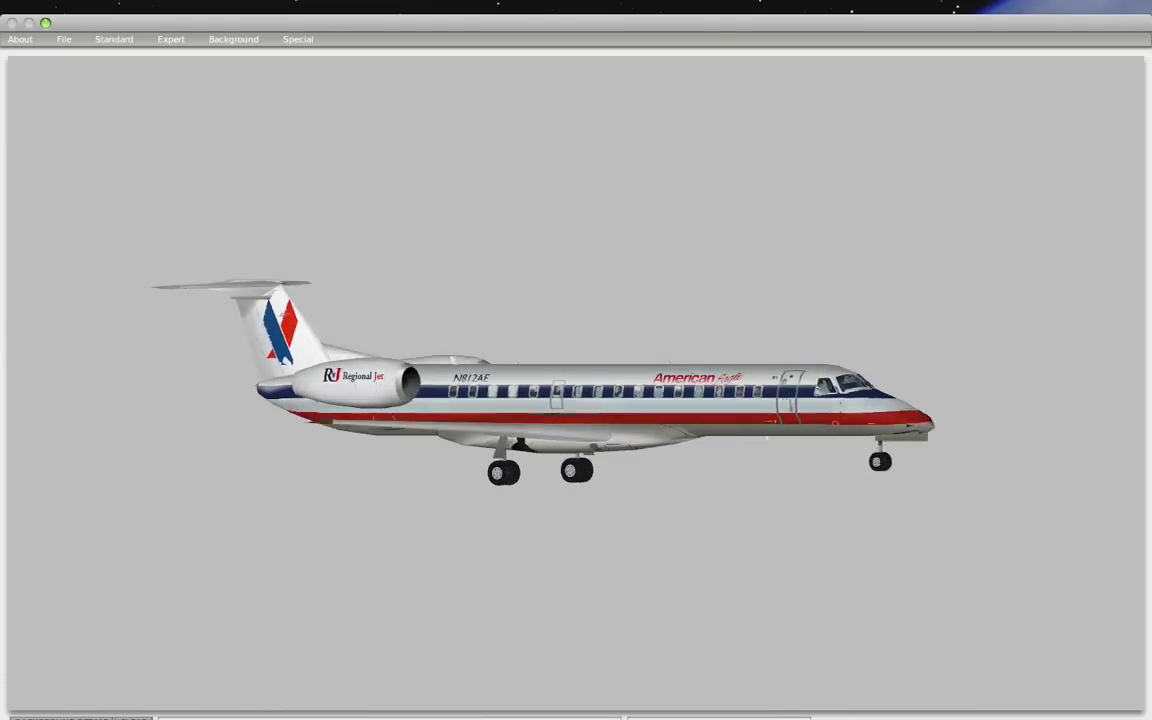
Bring up the EXPERT: Foils airfoil window for the ERJ through Expert > Airfoils.
click(114, 40)
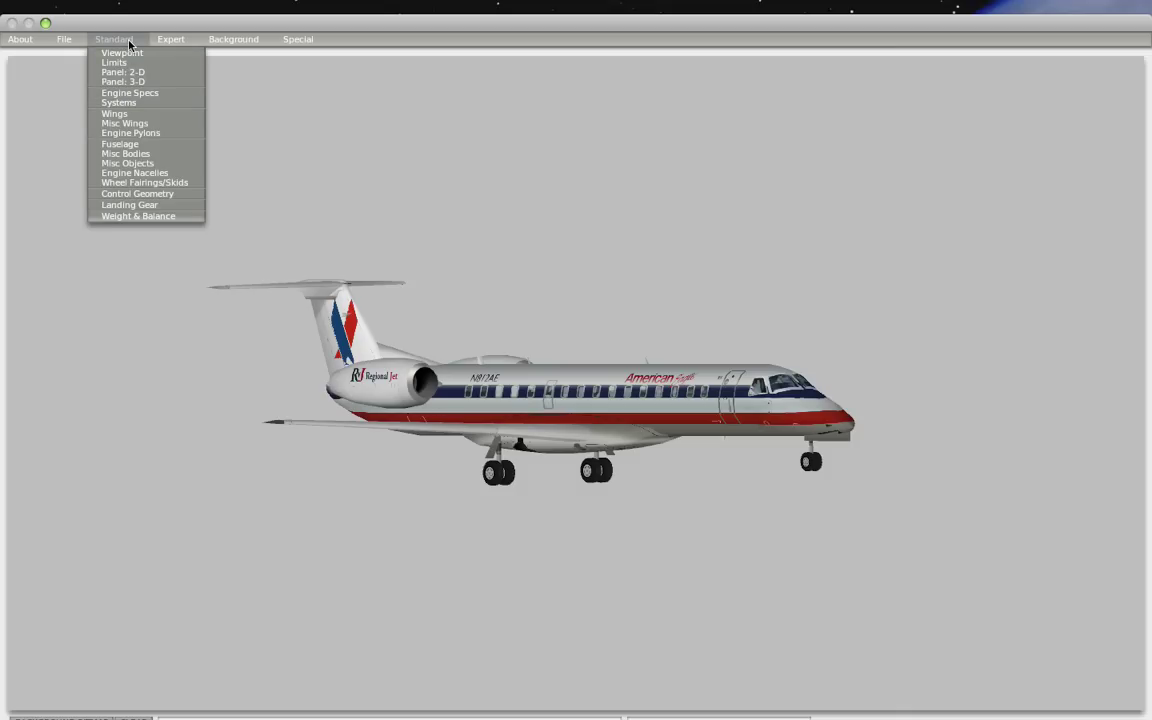
mouse_move(171, 38)
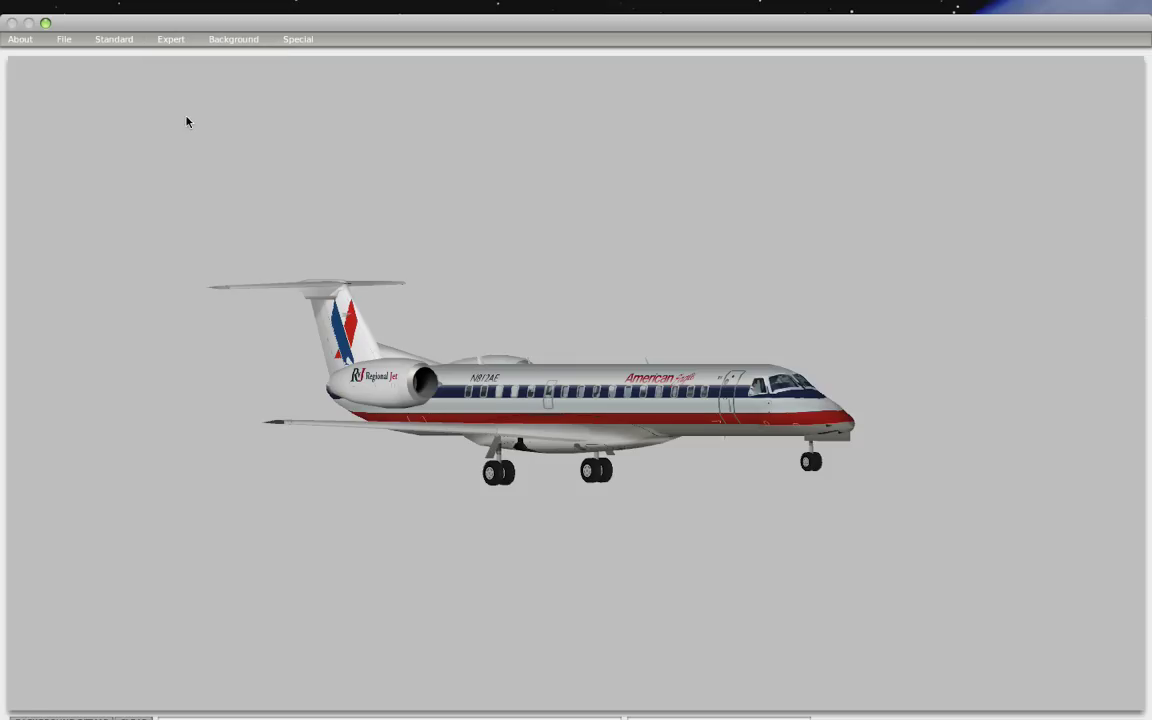
click(172, 40)
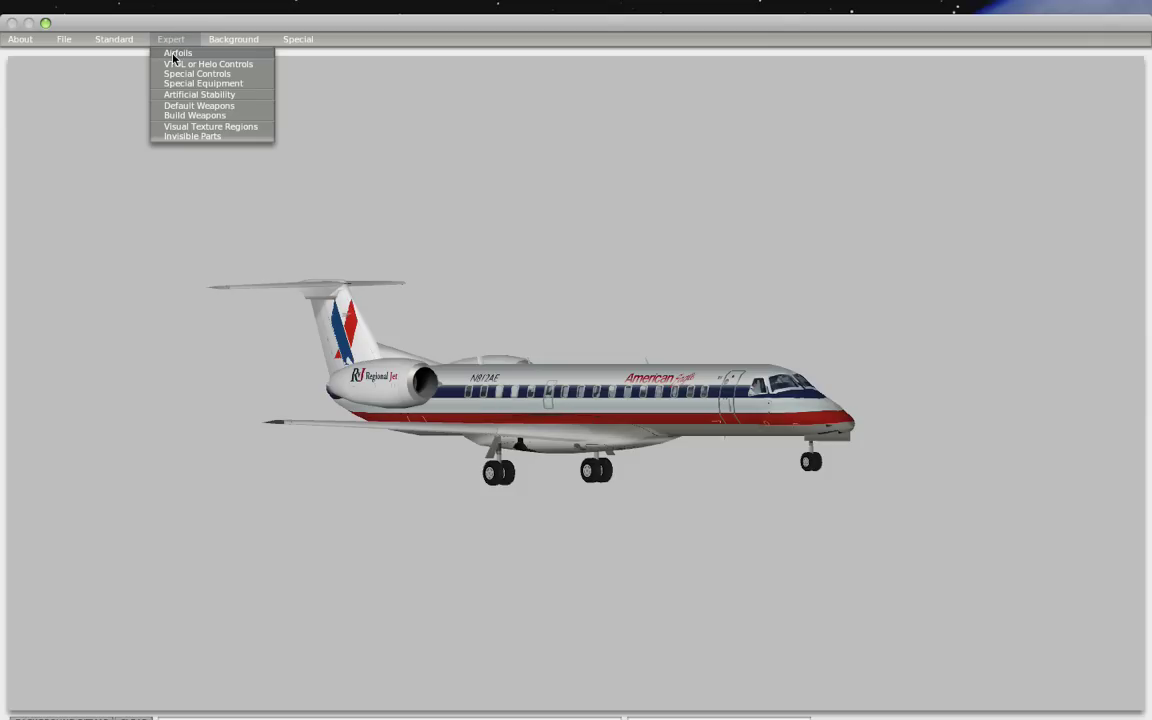
click(176, 54)
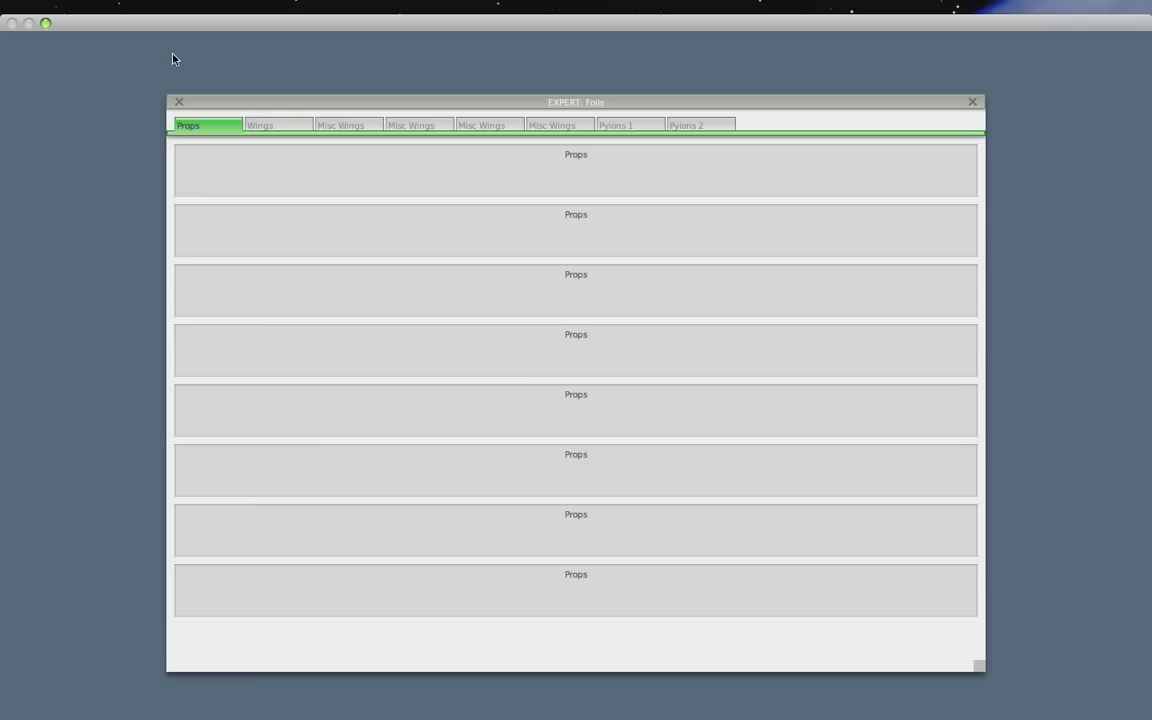
Show the Wings tab's NACA 2412 assignments and start replacing Wing 1's root airfoil.
click(296, 130)
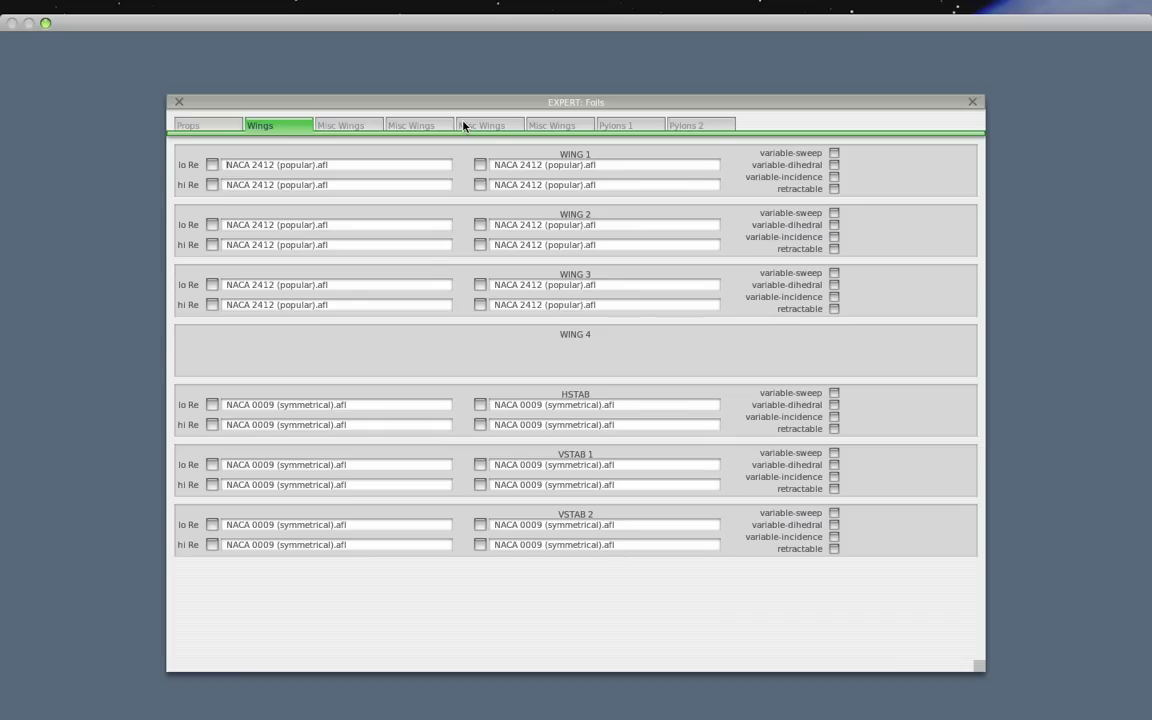
click(215, 167)
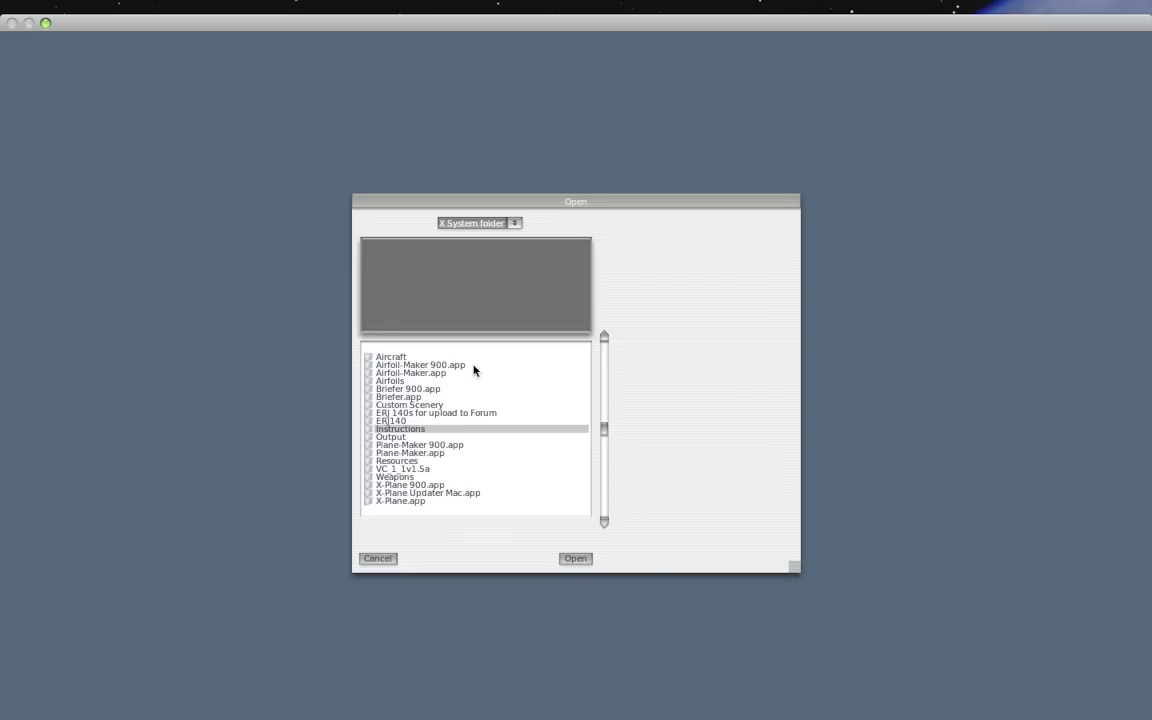
double_click(397, 381)
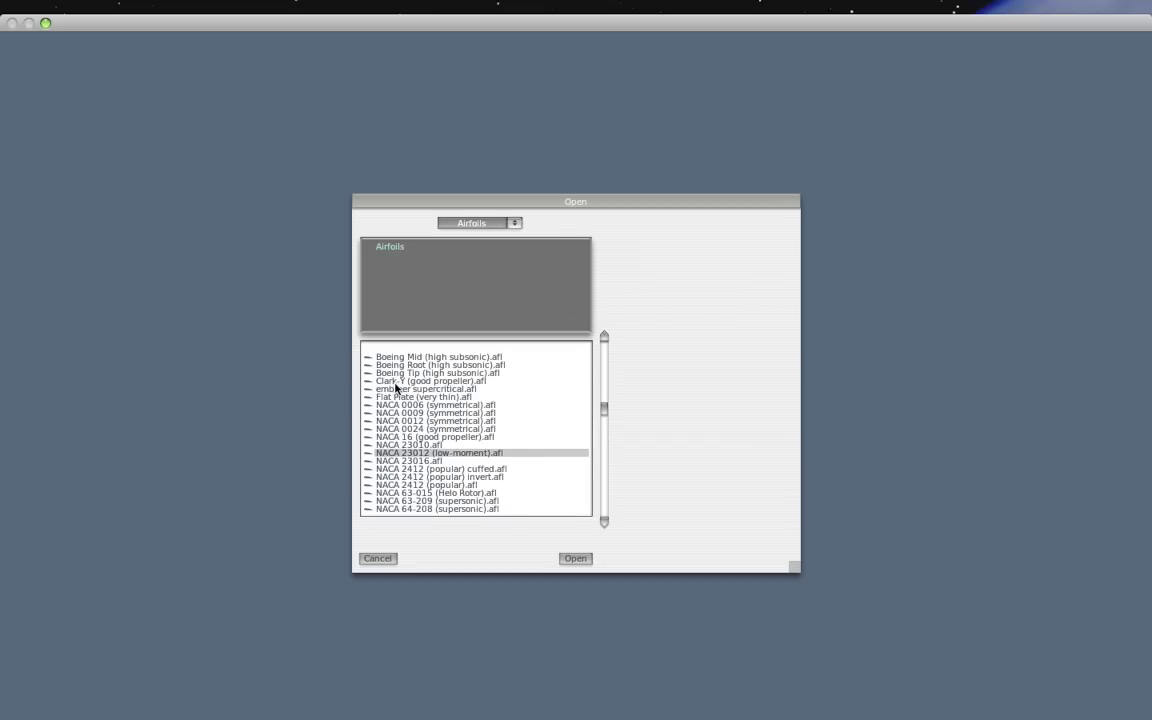
scroll(417, 368, down, 5)
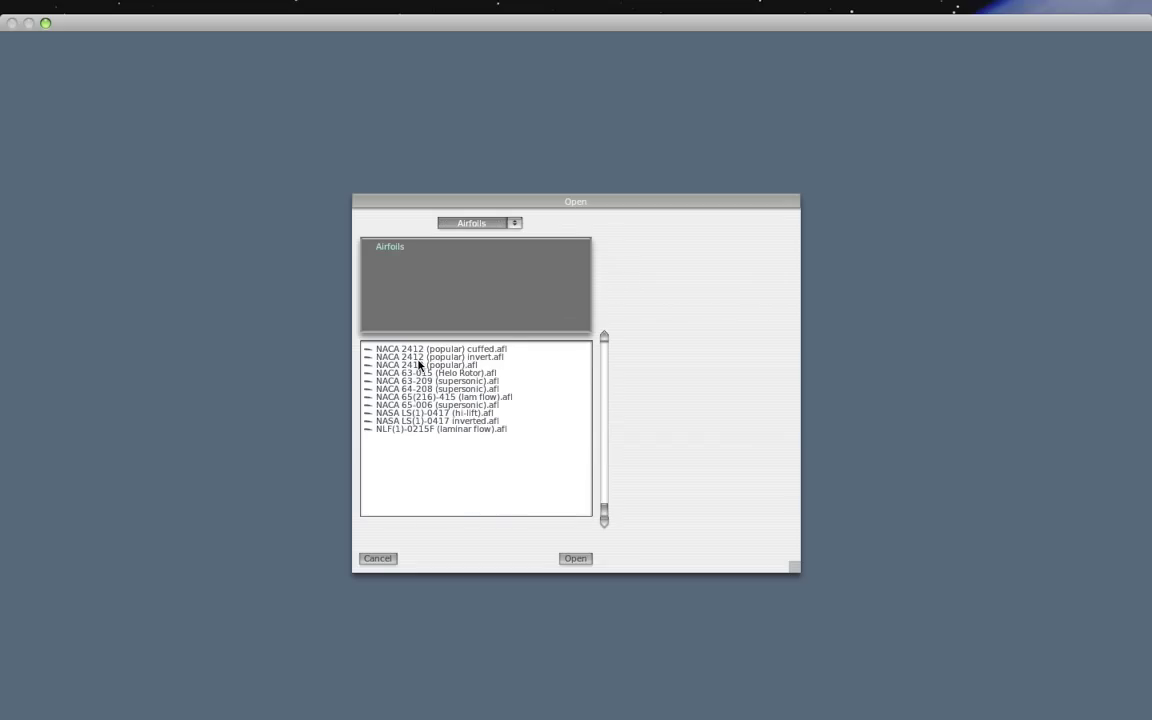
scroll(419, 366, up, 6)
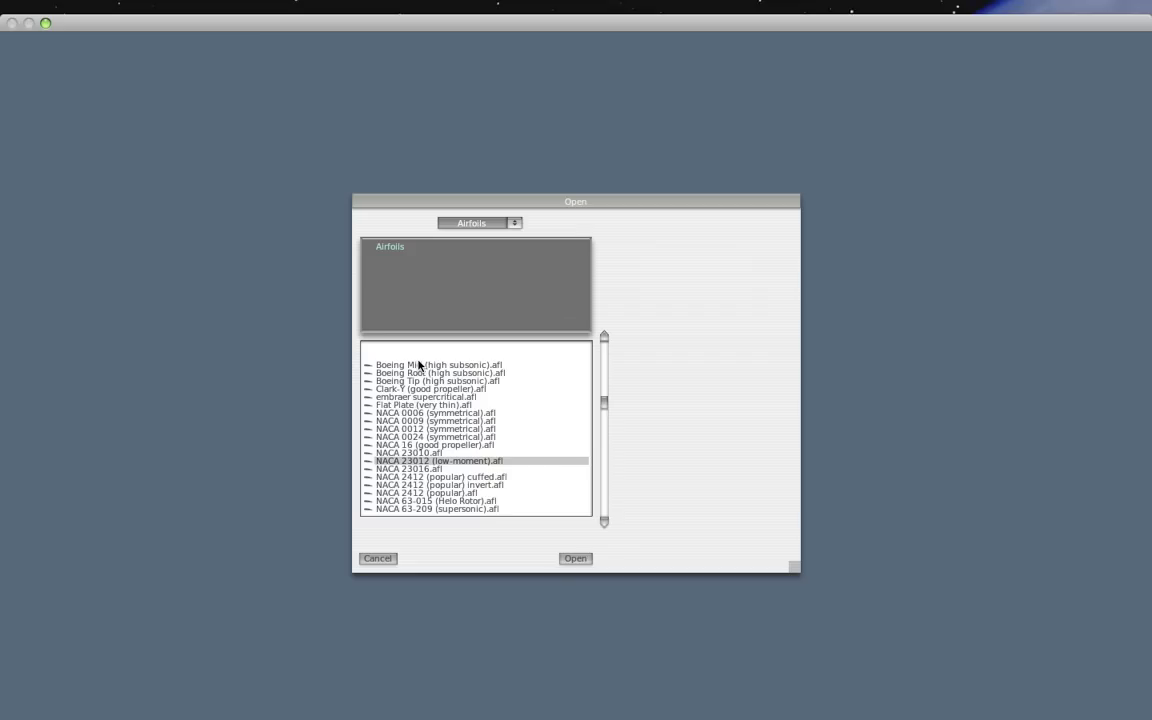
click(428, 485)
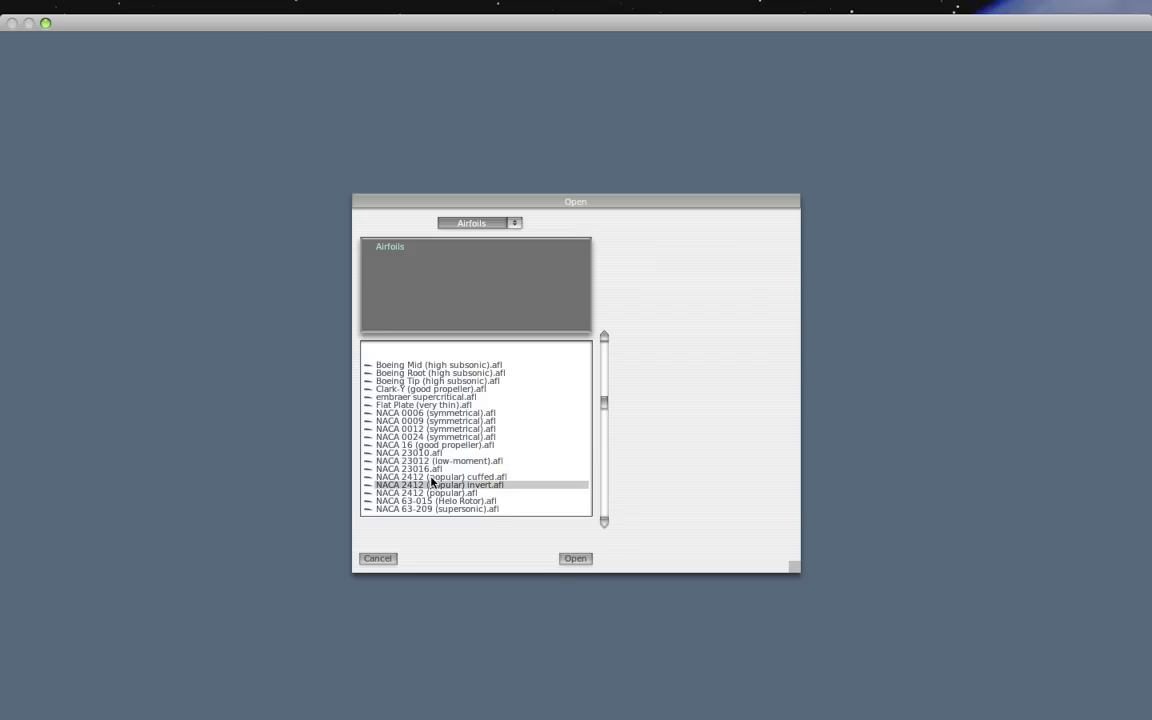
click(438, 366)
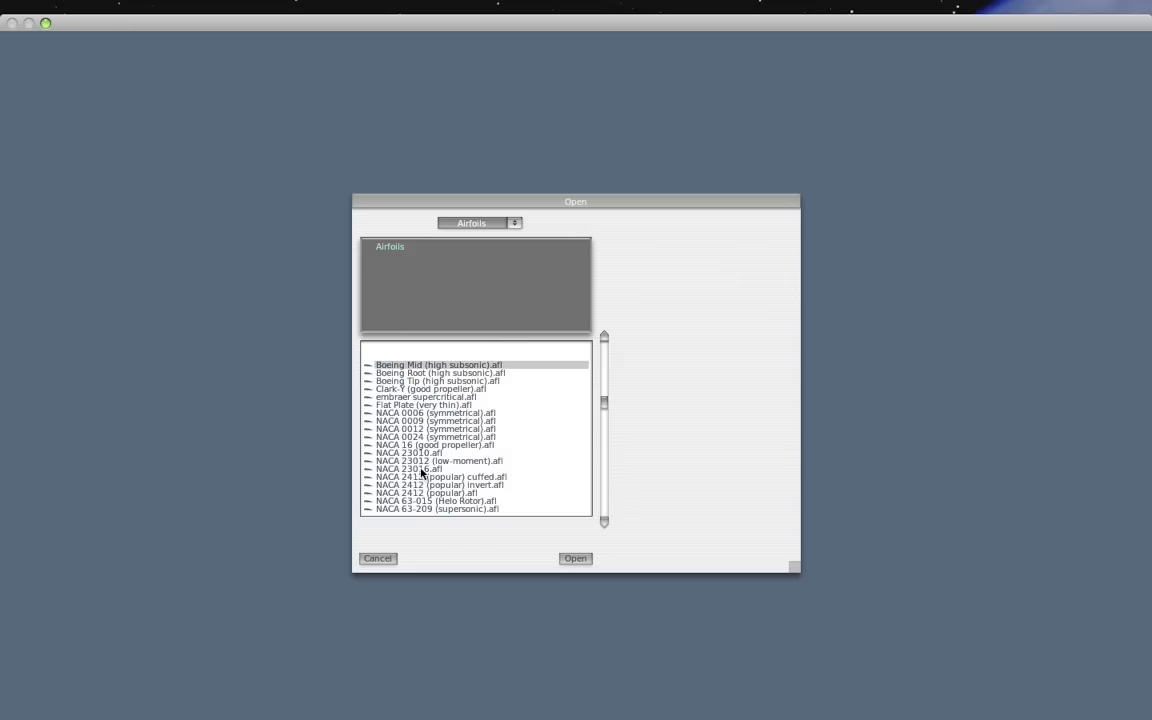
scroll(420, 476, down, 3)
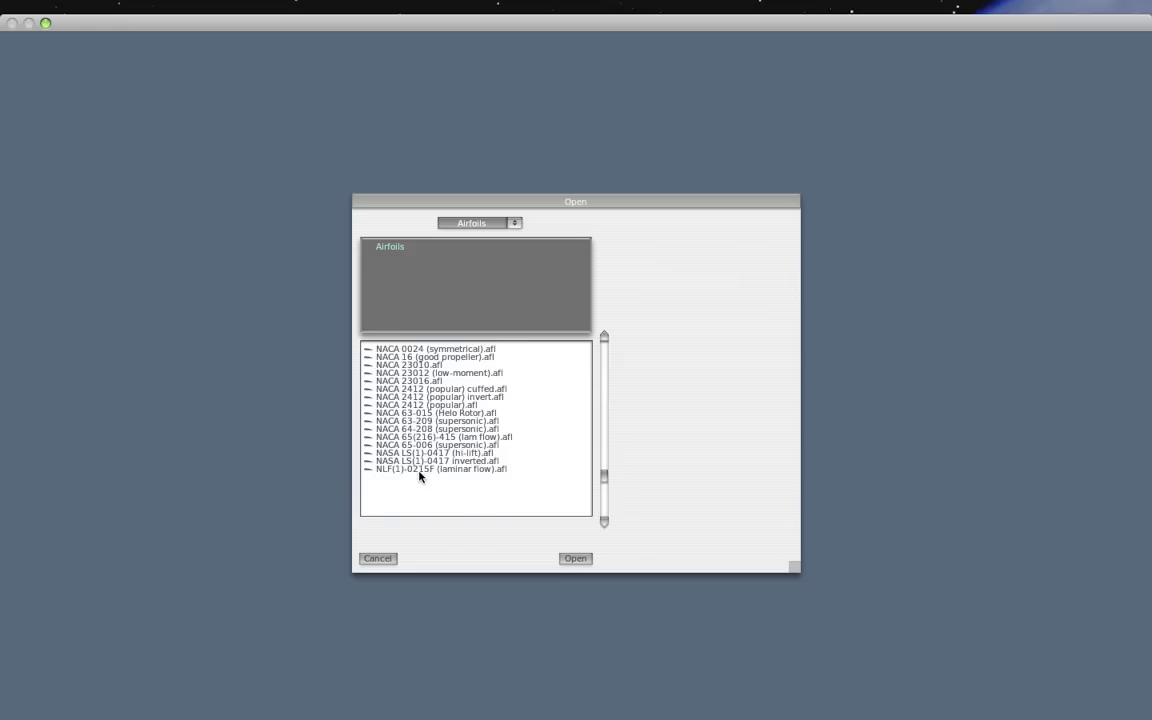
click(378, 559)
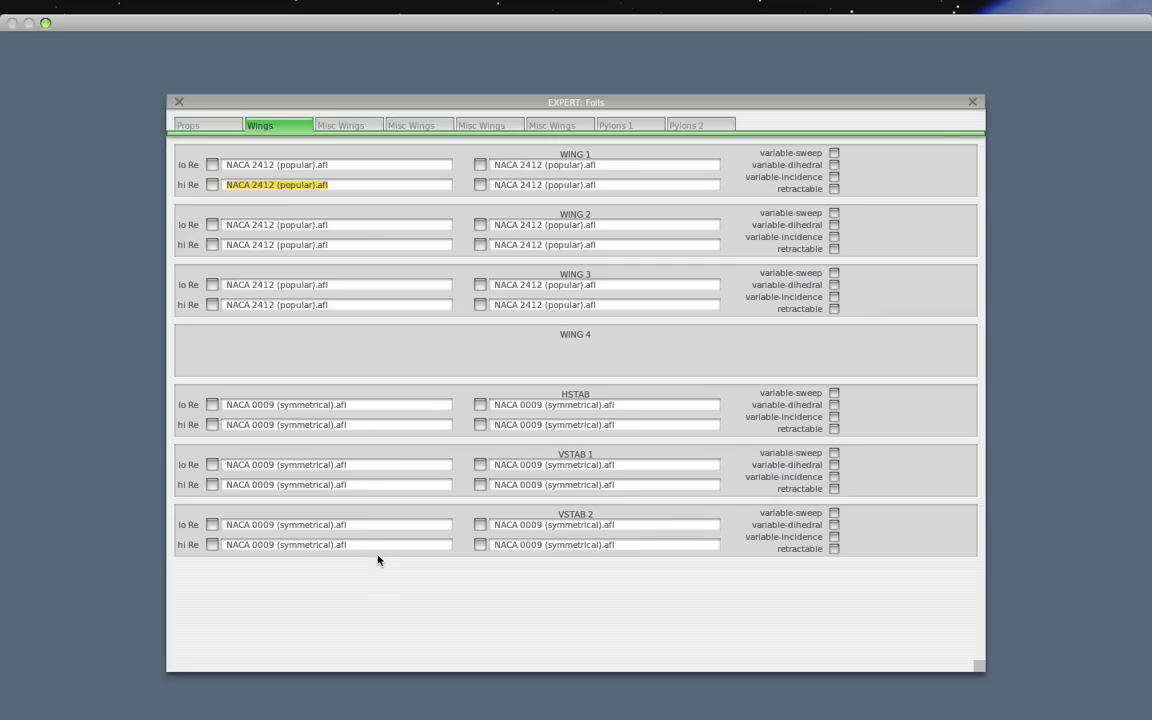
click(333, 164)
Switch to Path Finder and launch Airfoil-Maker from the X-Plane Non-Beta folder.
key(super+Tab)
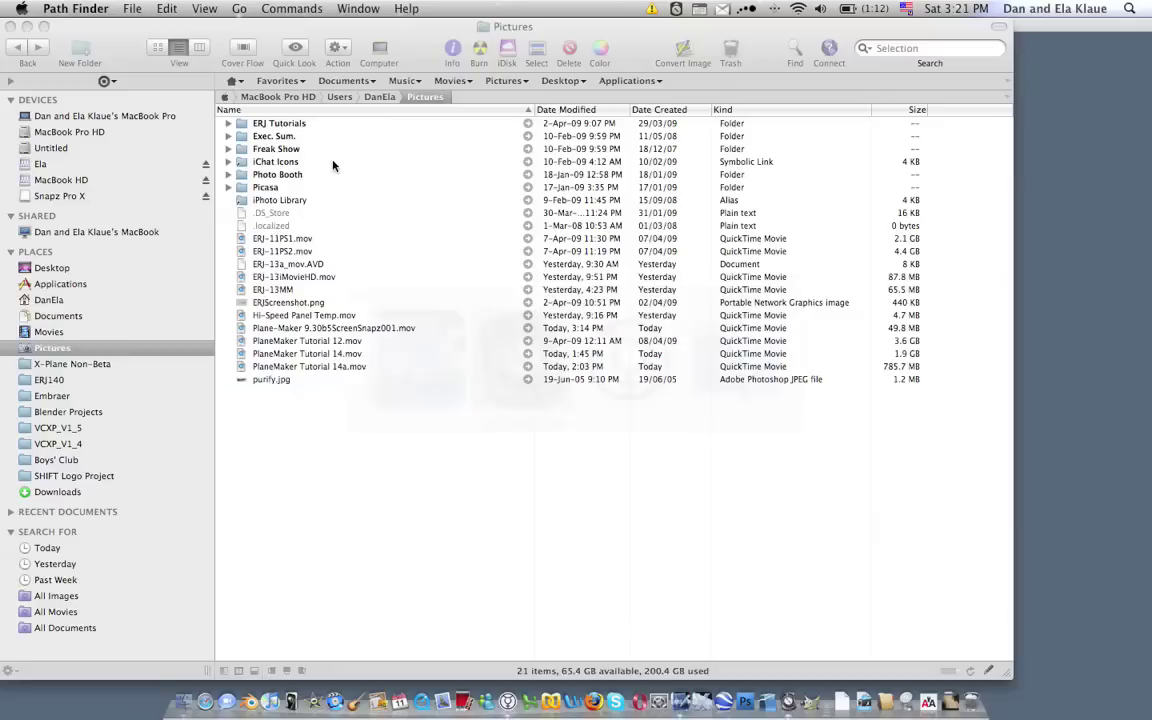
click(65, 364)
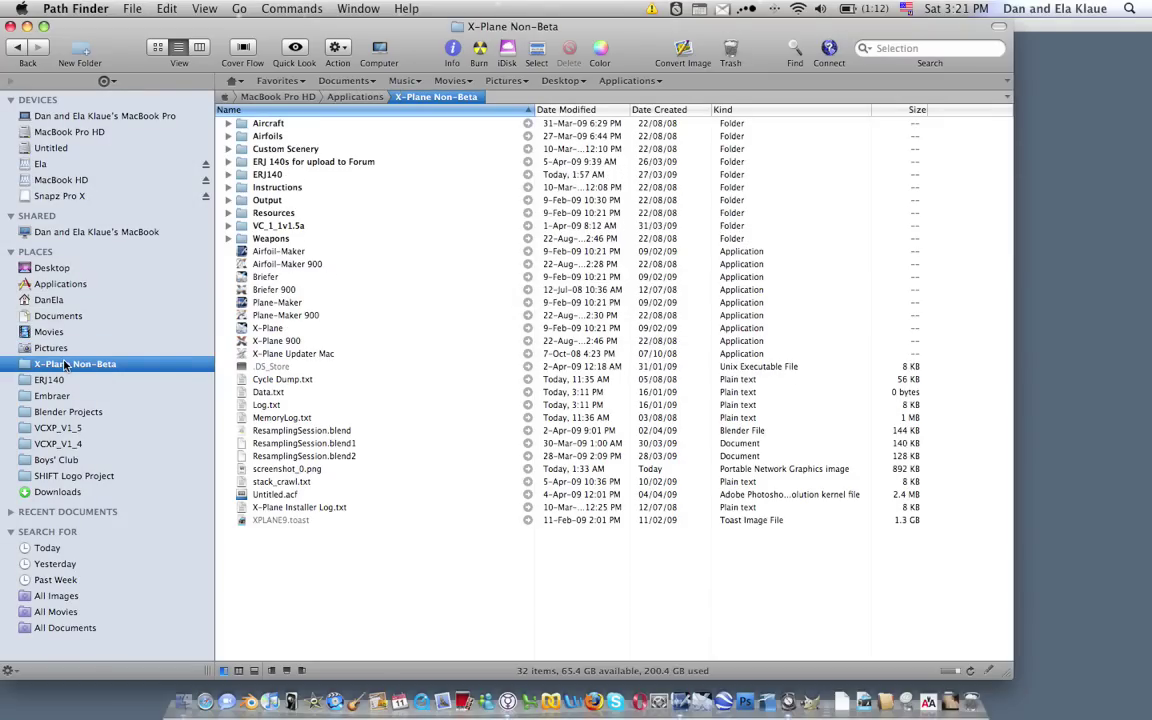
click(272, 301)
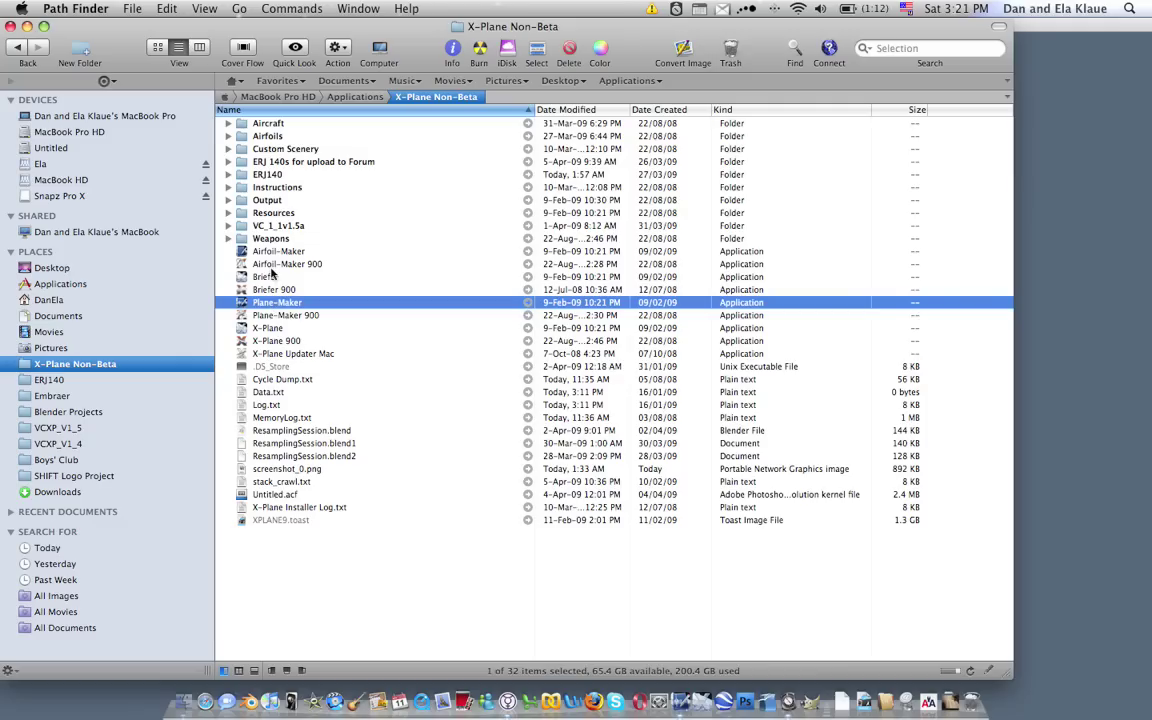
click(275, 253)
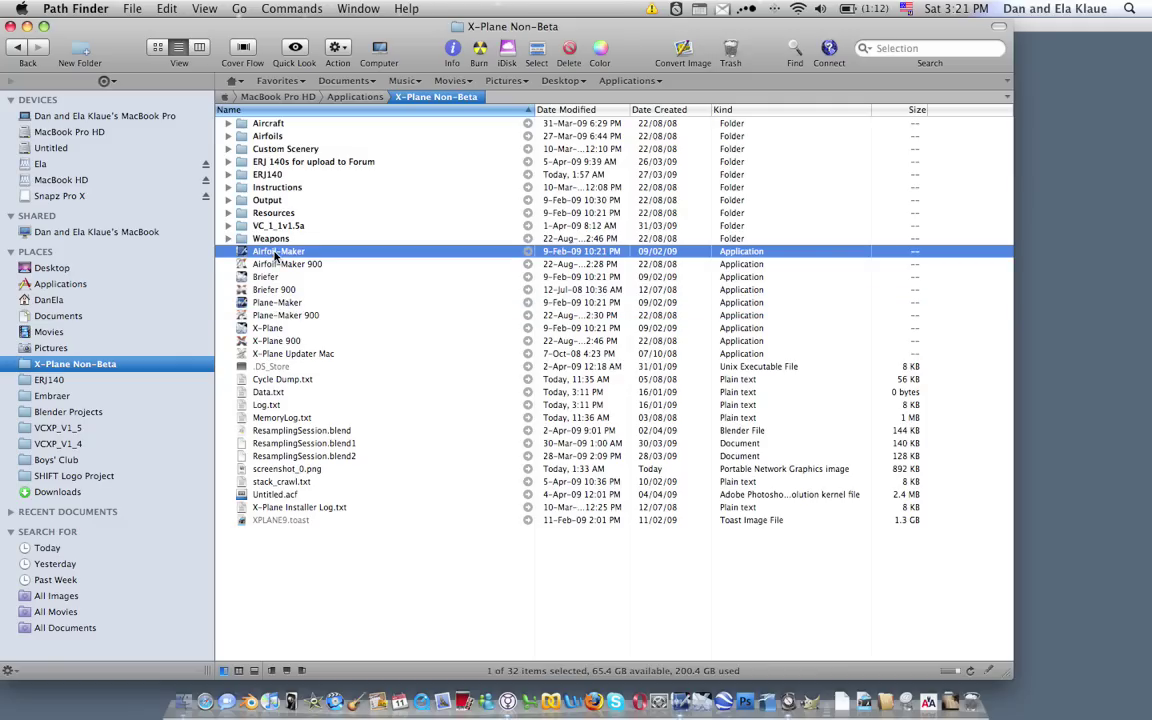
double_click(275, 254)
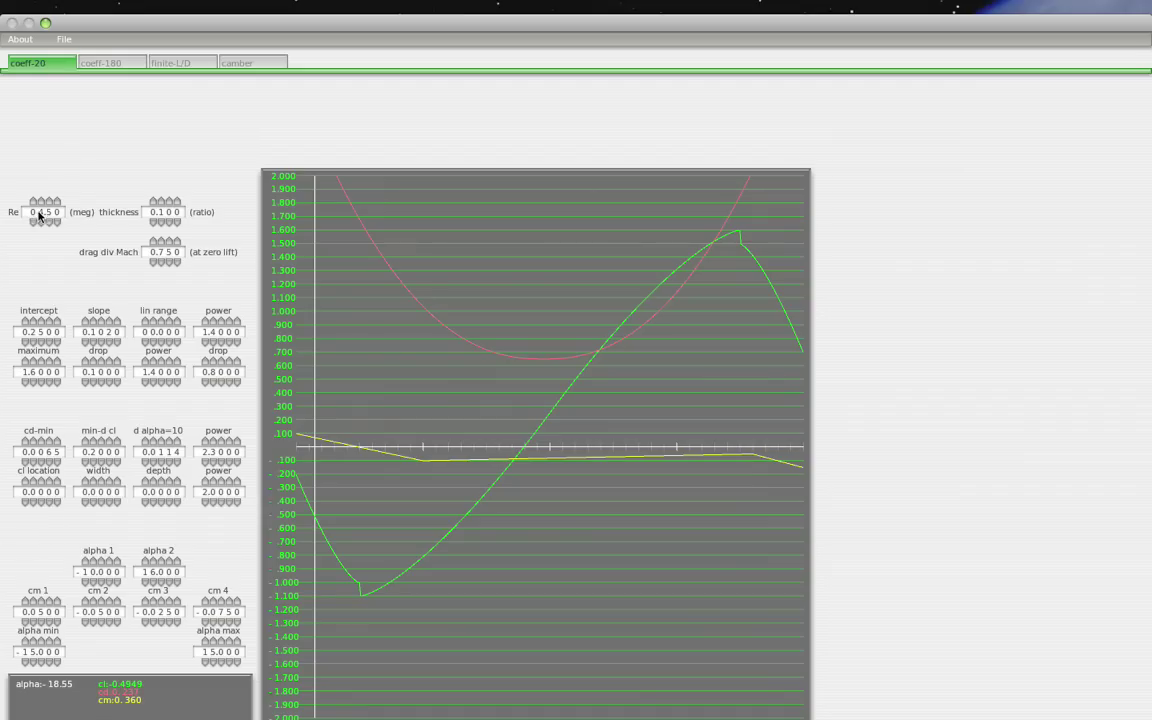
Open embraer supercritical.afl from the Airfoils folder and view its coeff-180 curves.
mouse_move(40, 214)
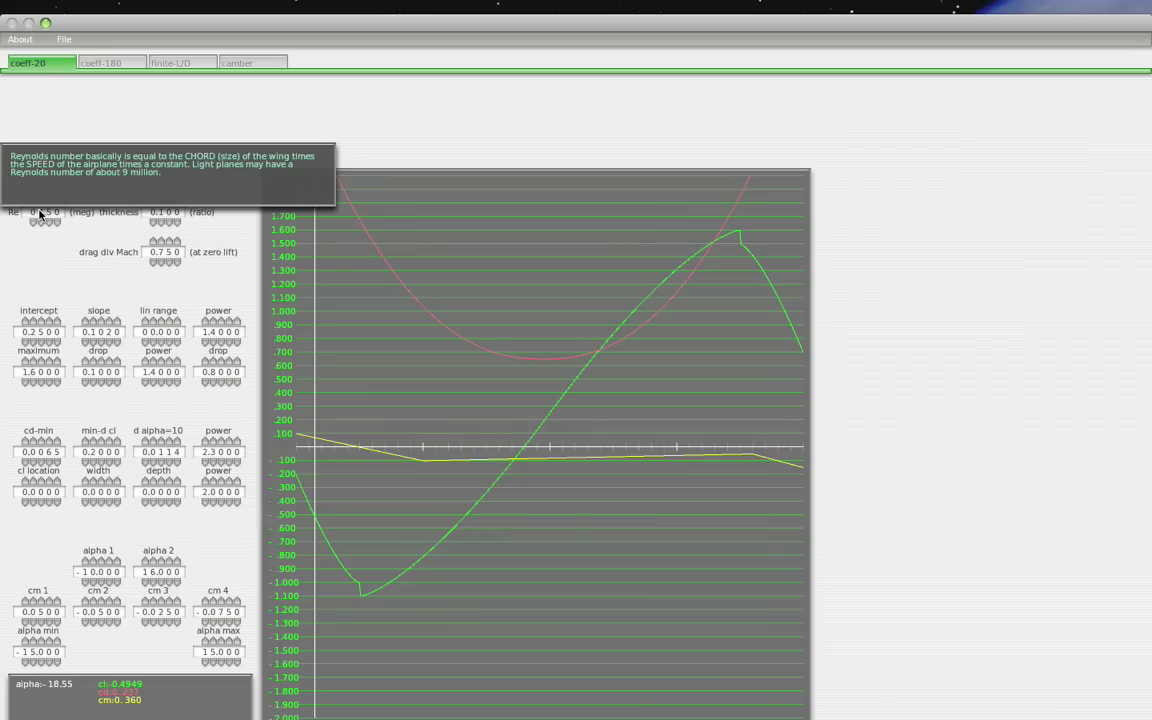
click(63, 39)
click(58, 58)
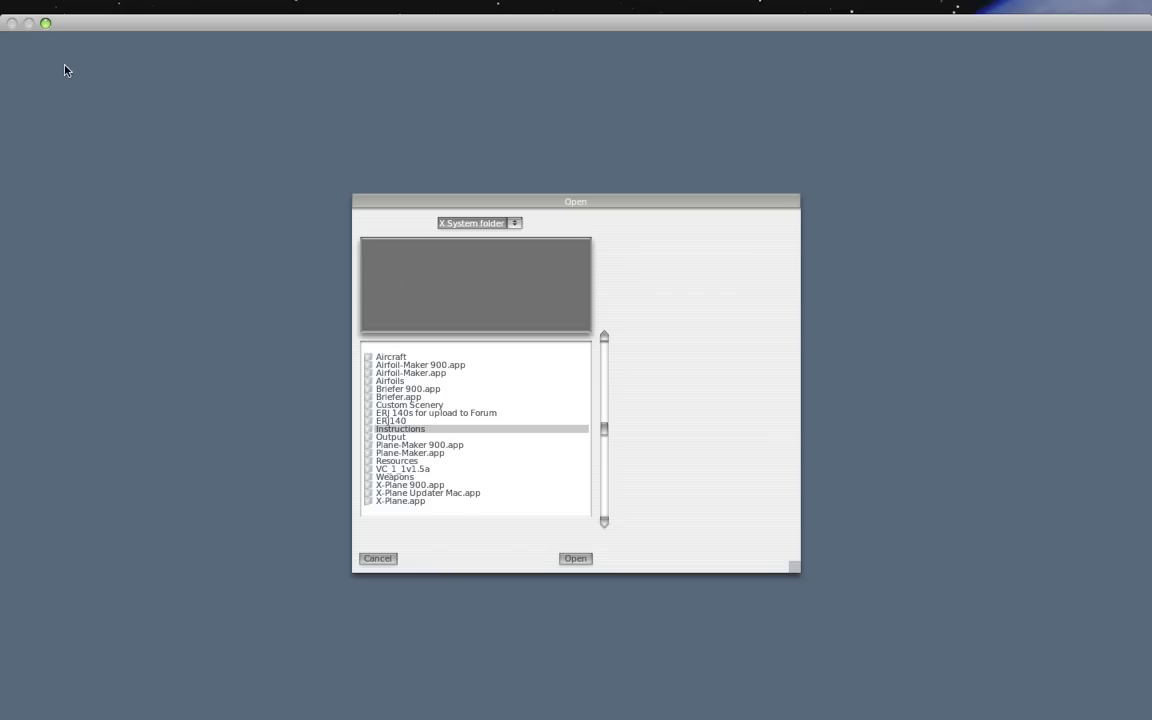
double_click(390, 381)
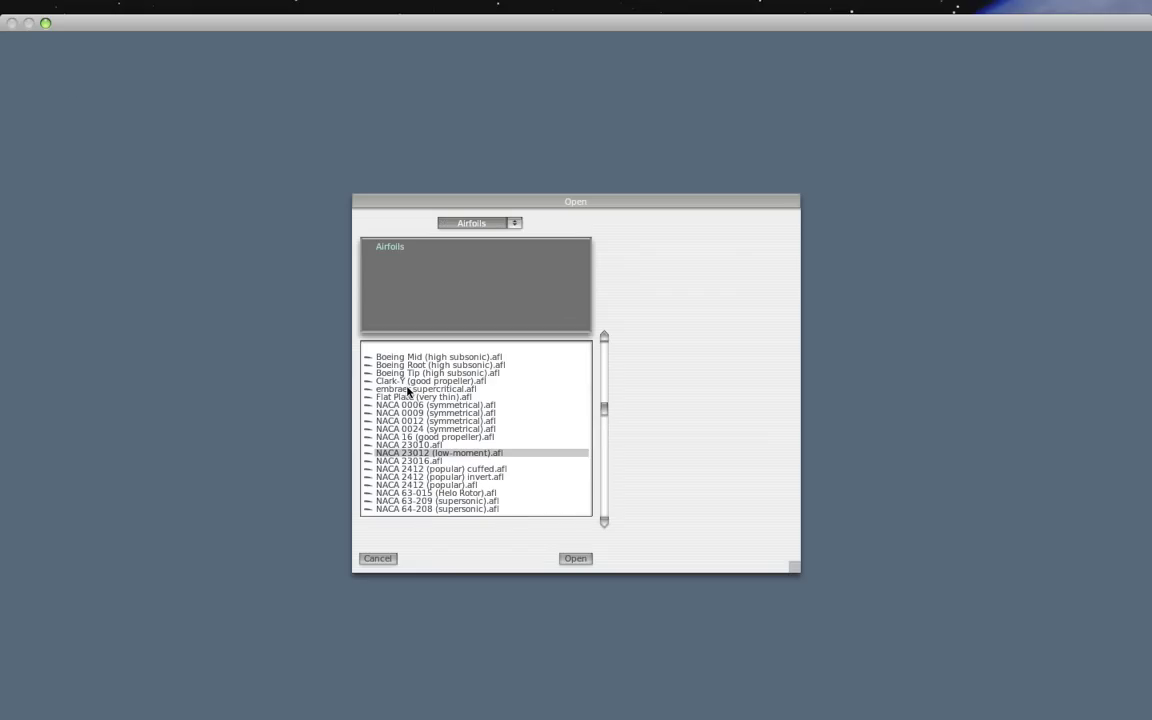
double_click(409, 388)
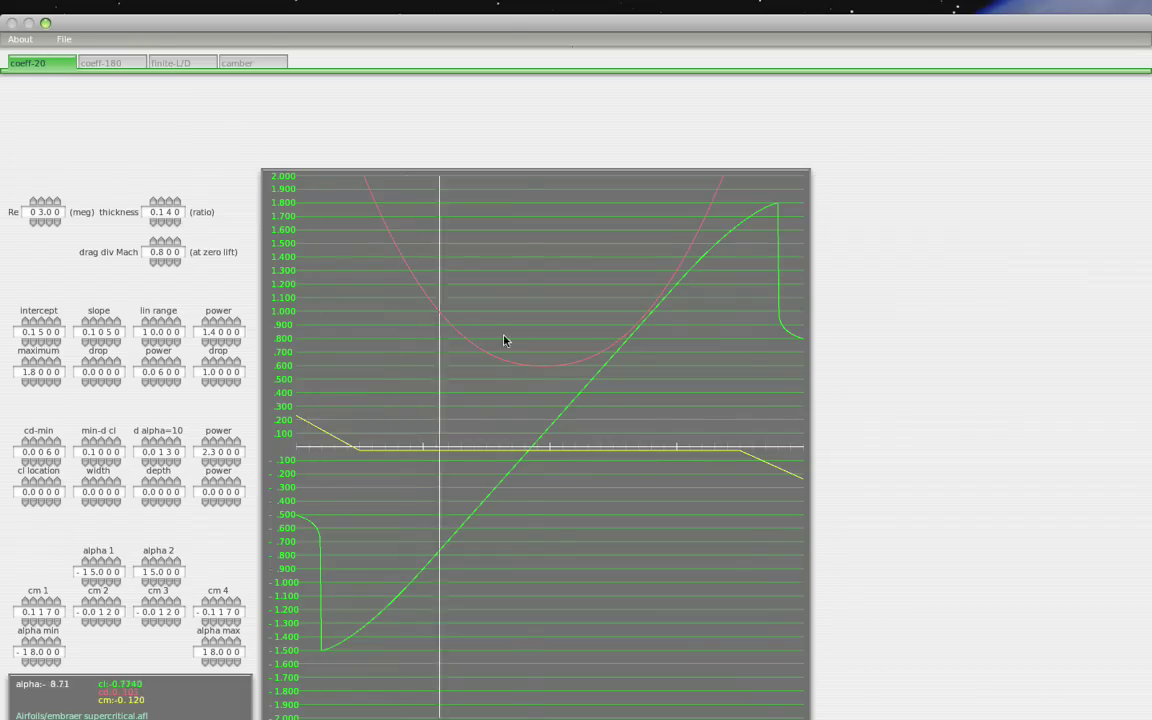
click(112, 62)
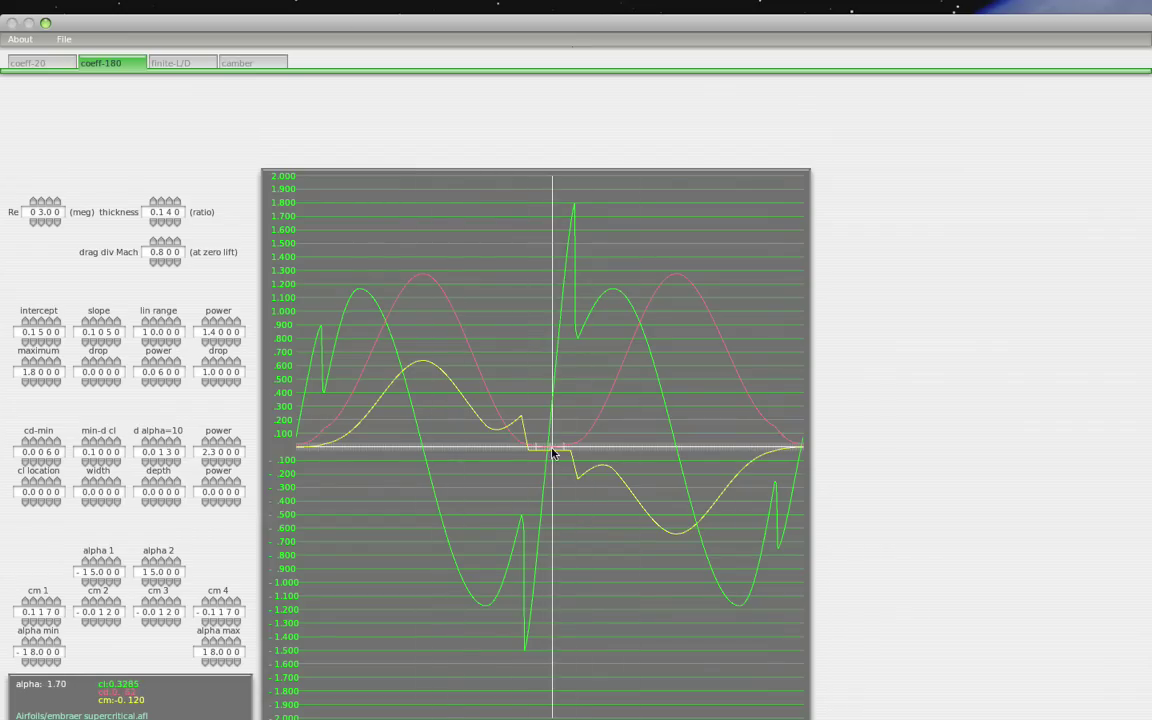
Compare the ±20° and ±180° plots, then show finite-L/D for AR 10.00, e 0.850.
click(40, 62)
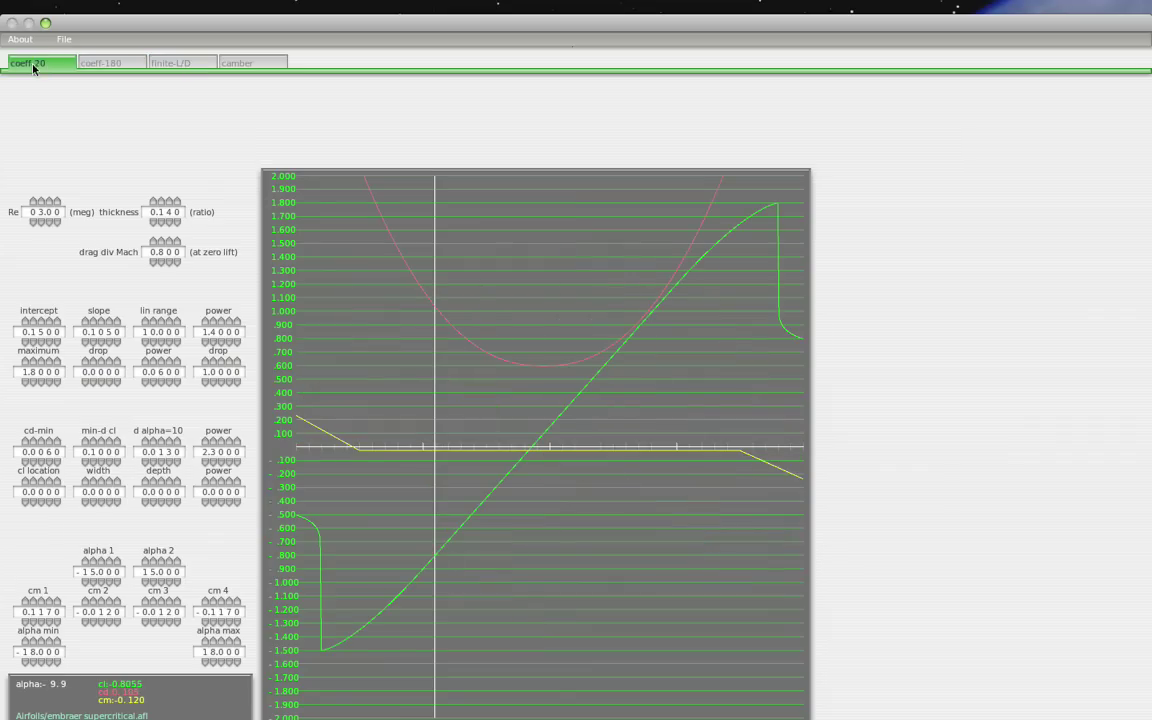
click(106, 63)
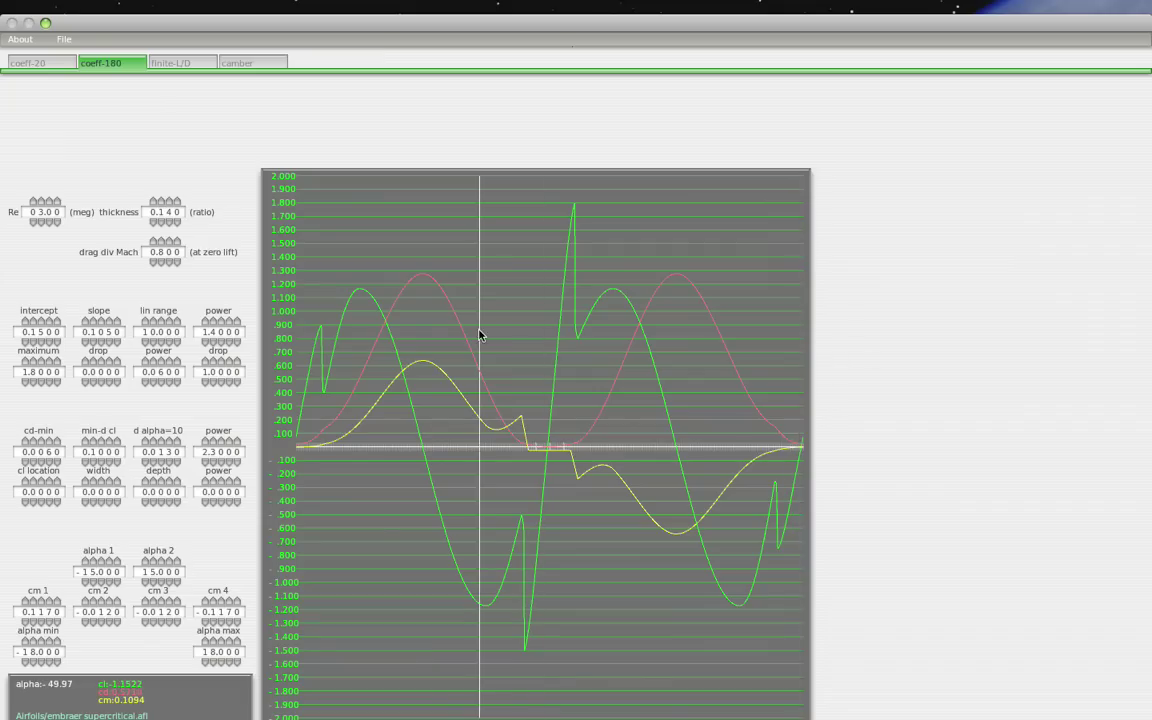
click(40, 68)
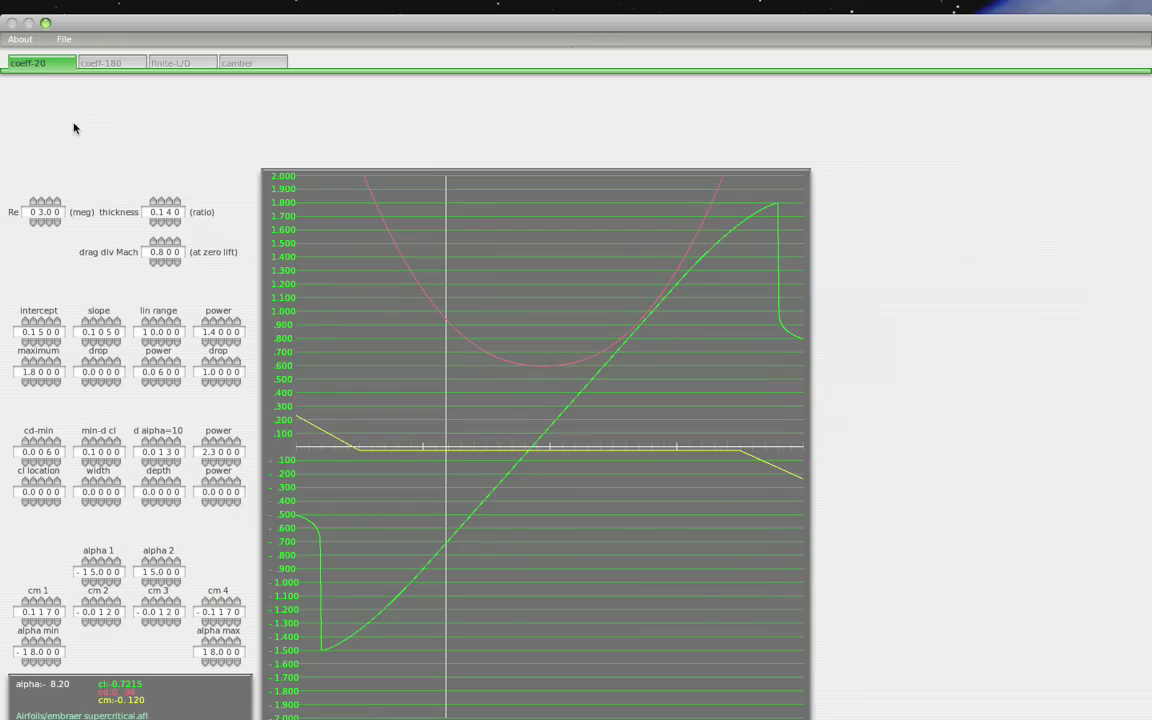
click(97, 63)
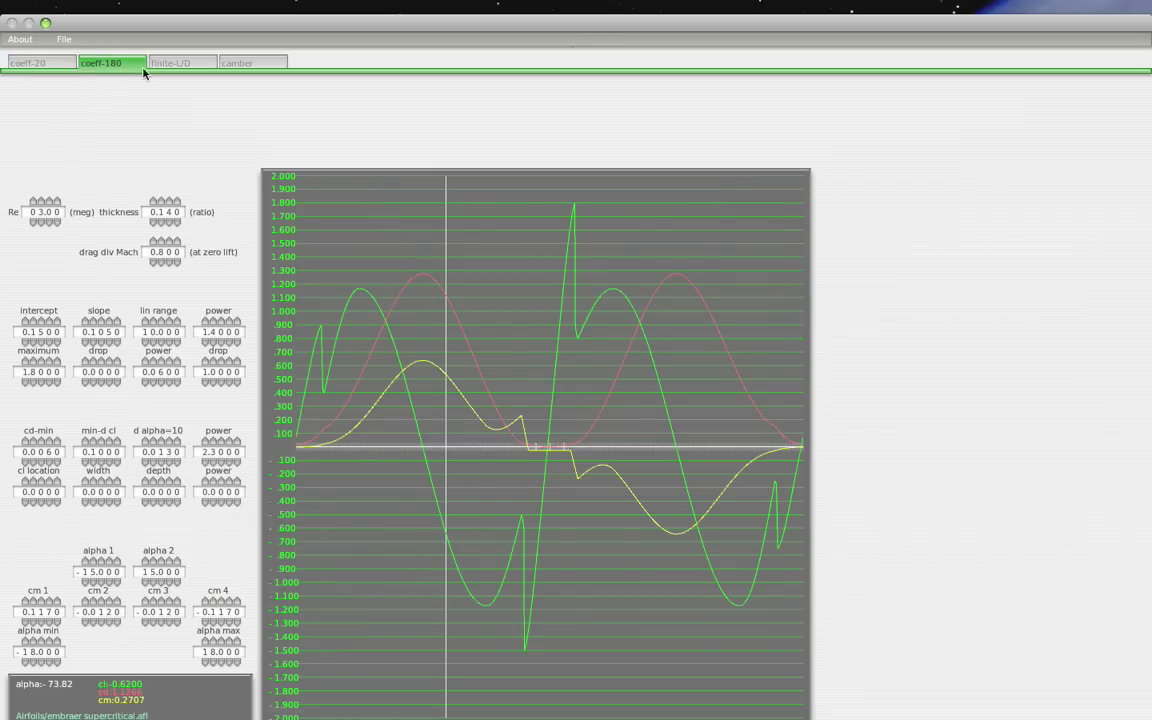
click(203, 68)
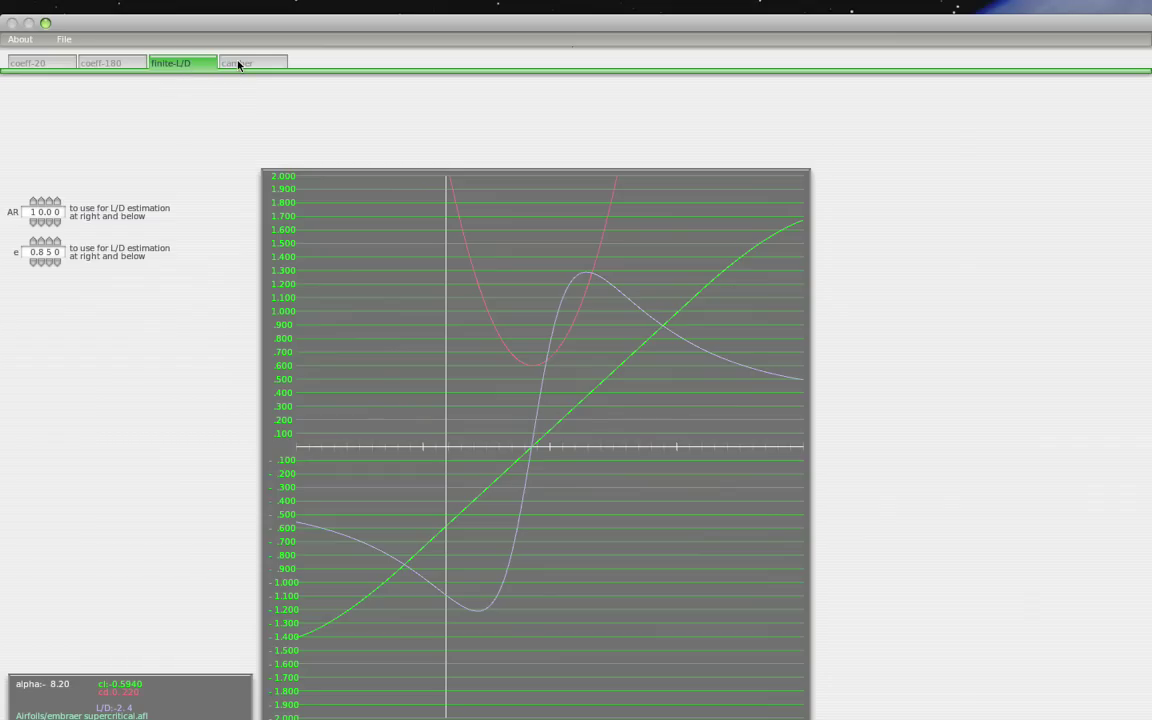
On the camber page, raise one lower-surface point of the embraer supercritical profile slightly.
click(238, 64)
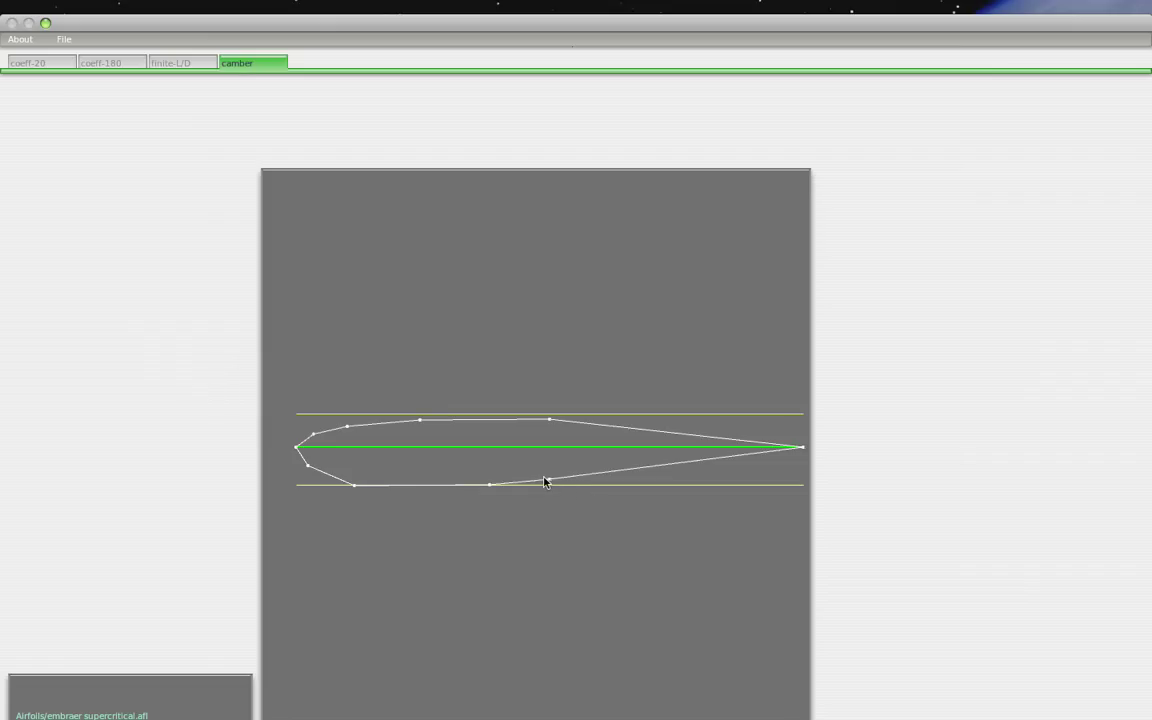
mouse_move(549, 479)
mouse_down()
mouse_move(561, 468)
mouse_move(563, 481)
mouse_up()
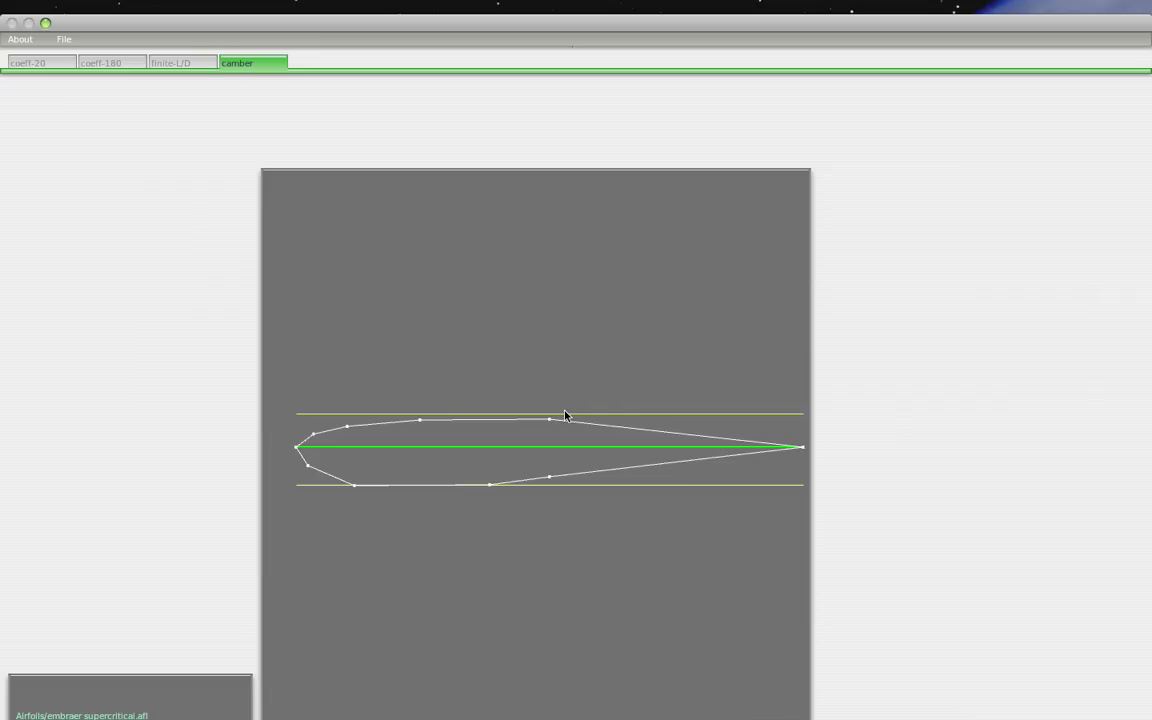
click(66, 41)
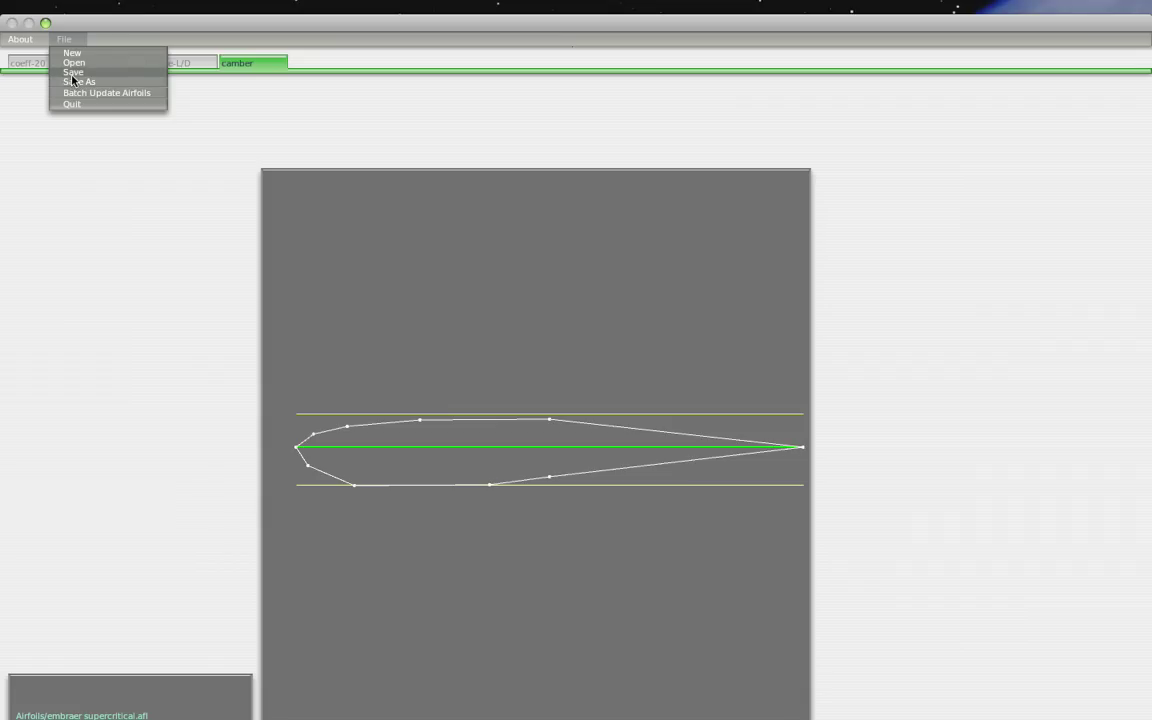
Quit Airfoil-Maker and load embraer supercritical.afl into Wing 1's first airfoil field.
click(72, 80)
click(65, 40)
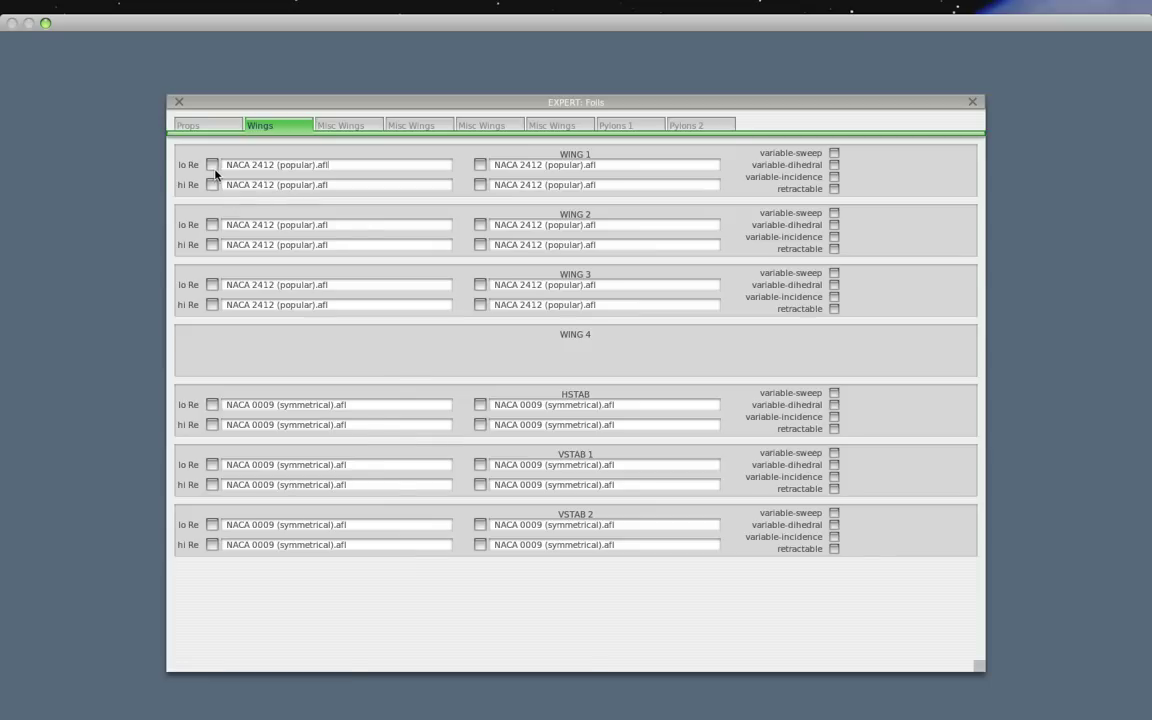
click(214, 167)
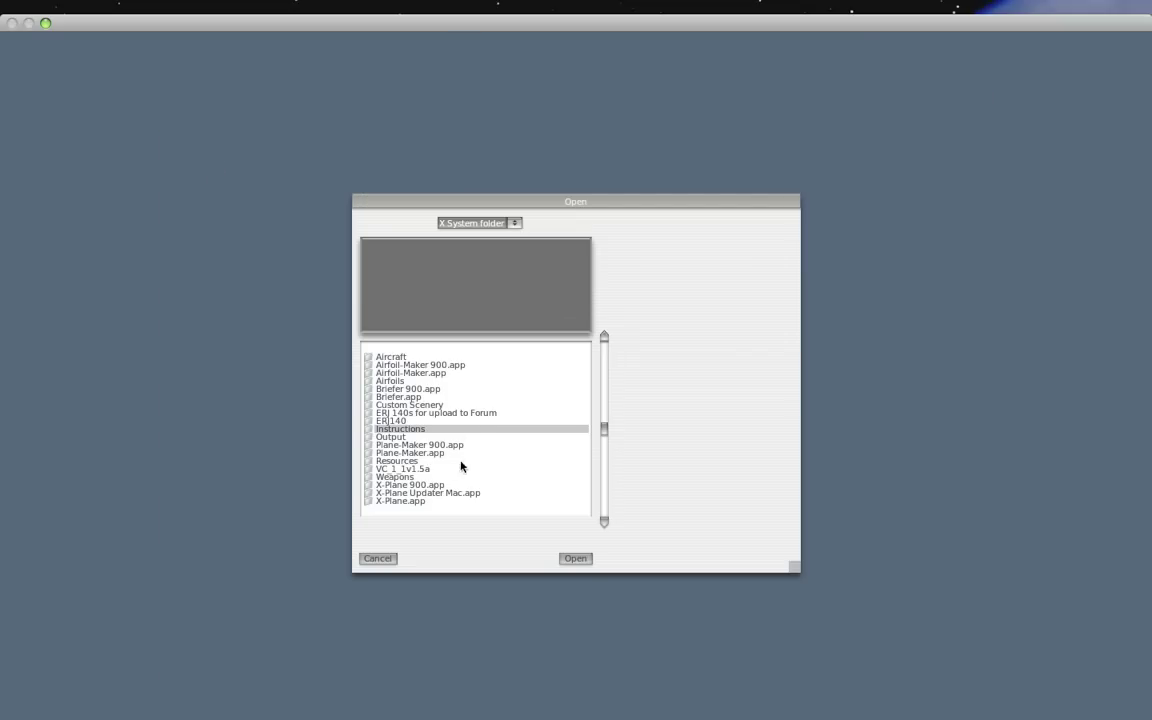
double_click(409, 380)
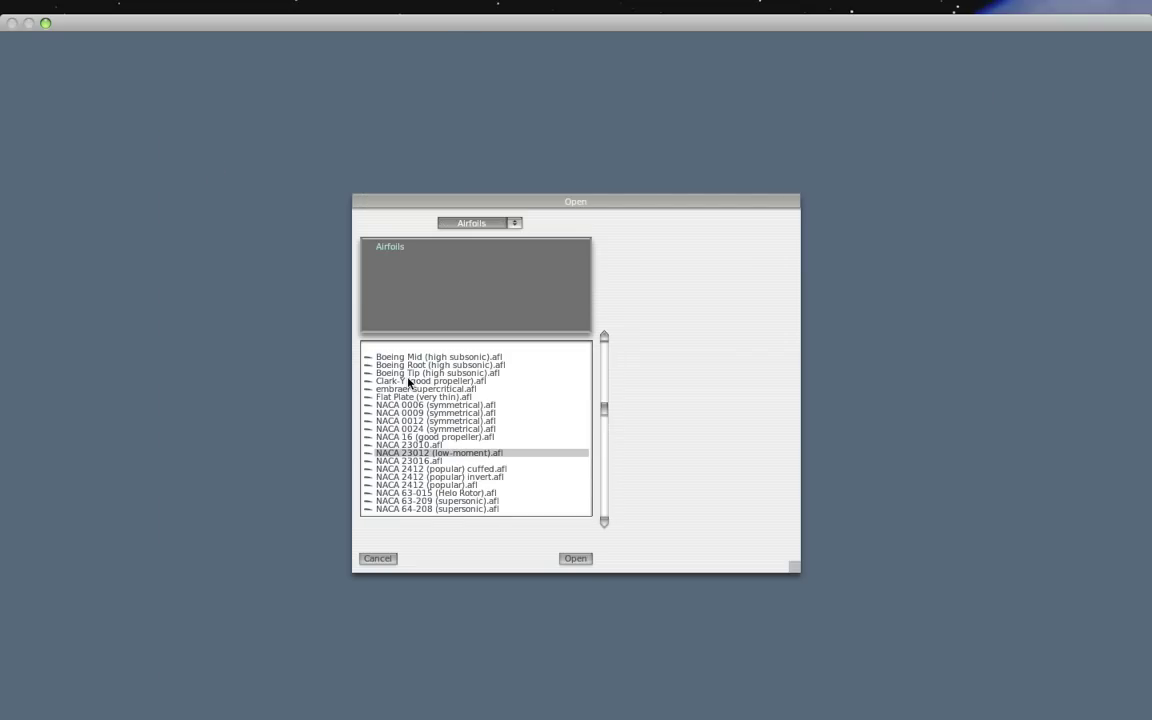
scroll(405, 395, down, 1)
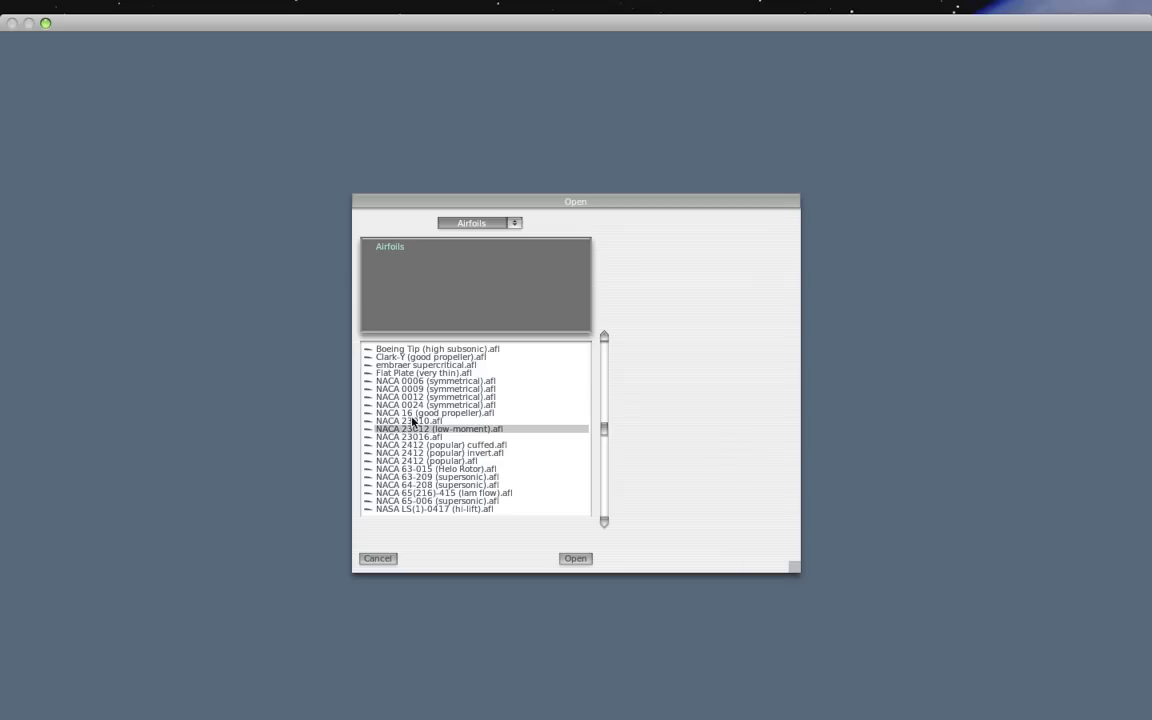
double_click(438, 366)
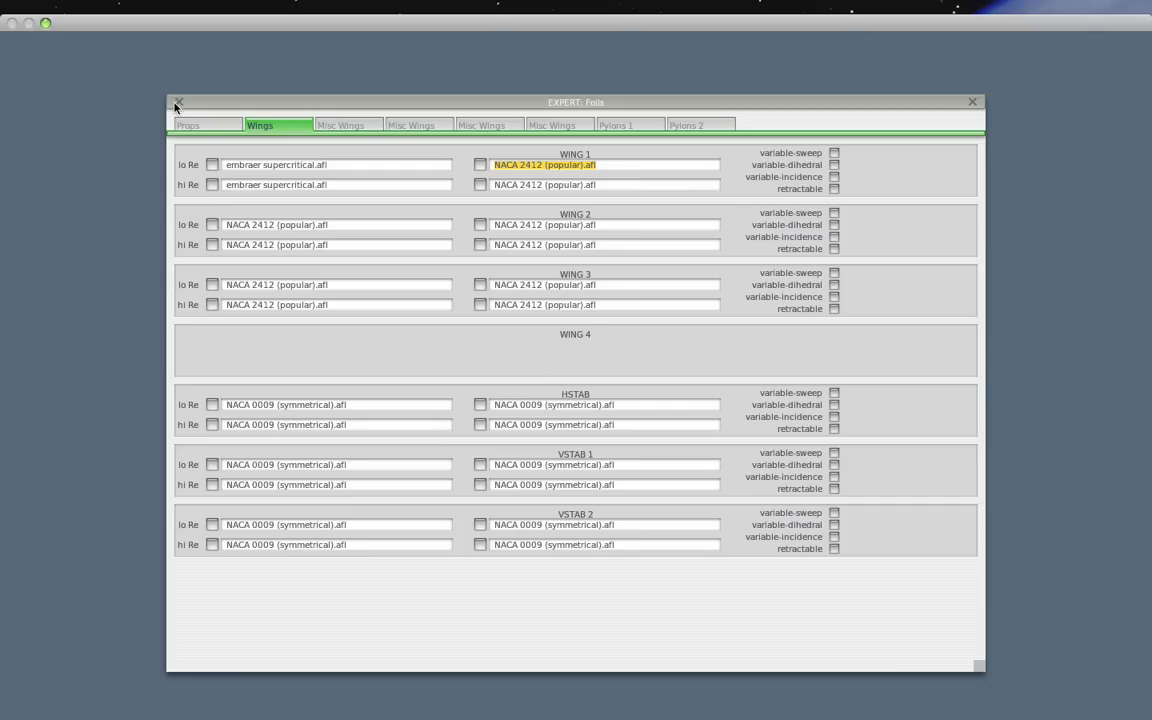
Set Wing 1's remaining foil fields to embraer supercritical.afl and return to the aircraft view.
click(478, 167)
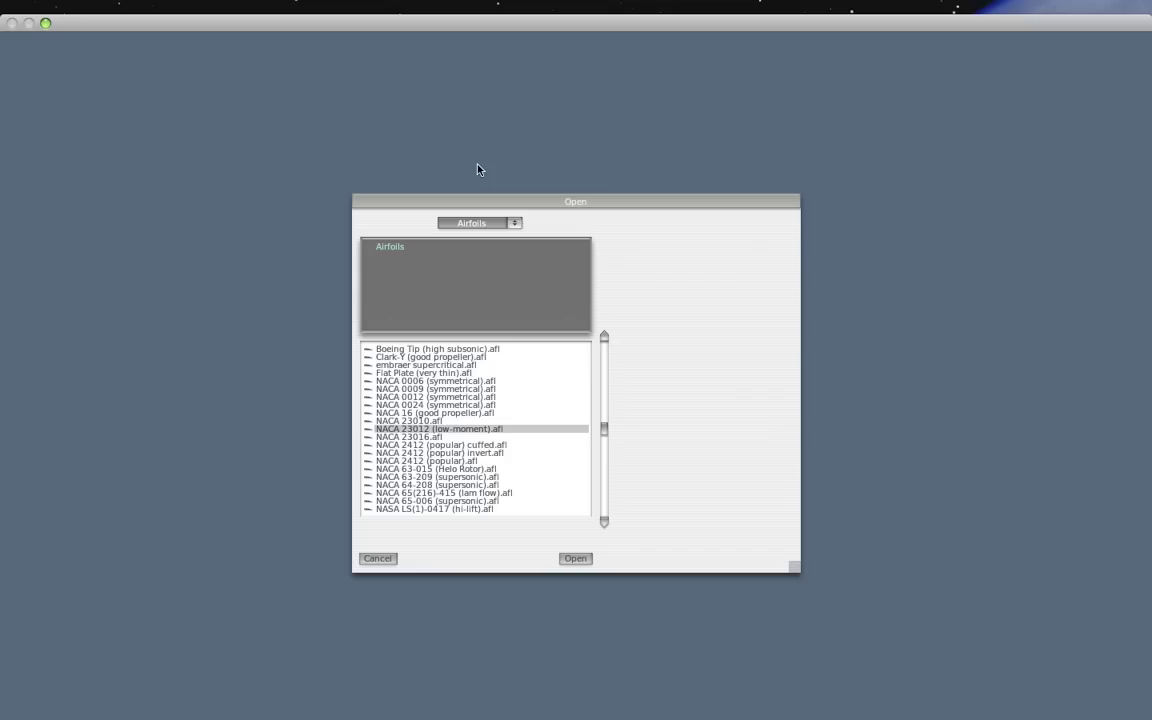
key(Escape)
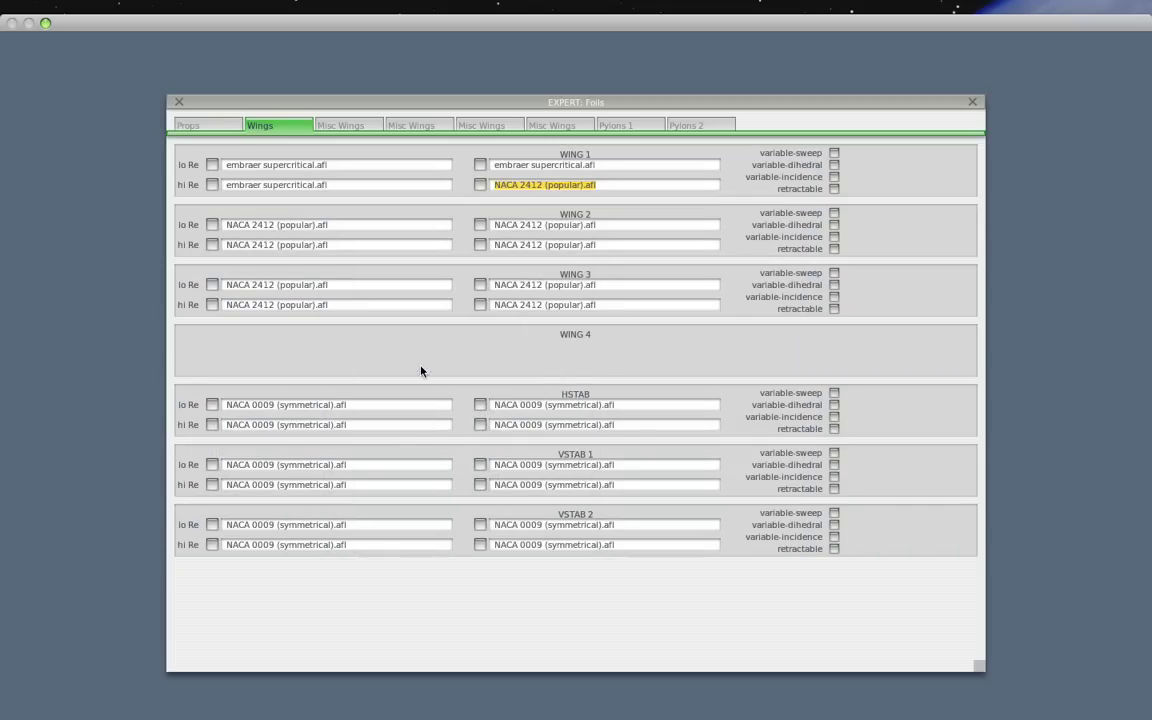
click(481, 187)
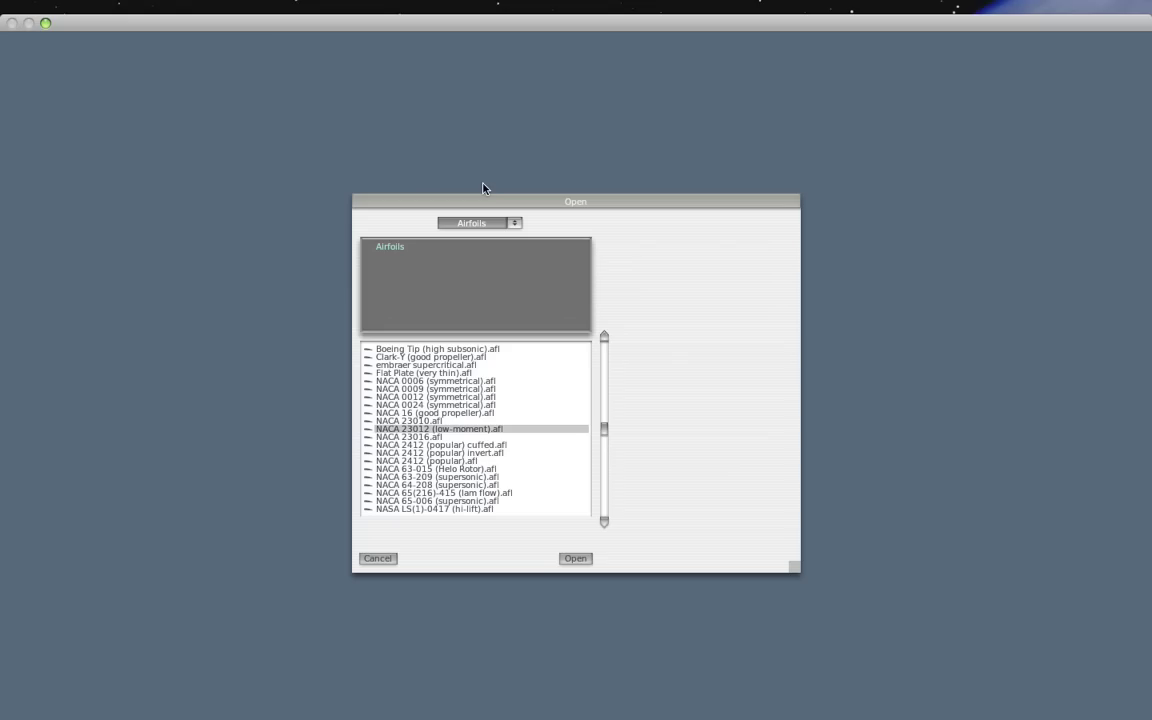
click(430, 365)
double_click(430, 365)
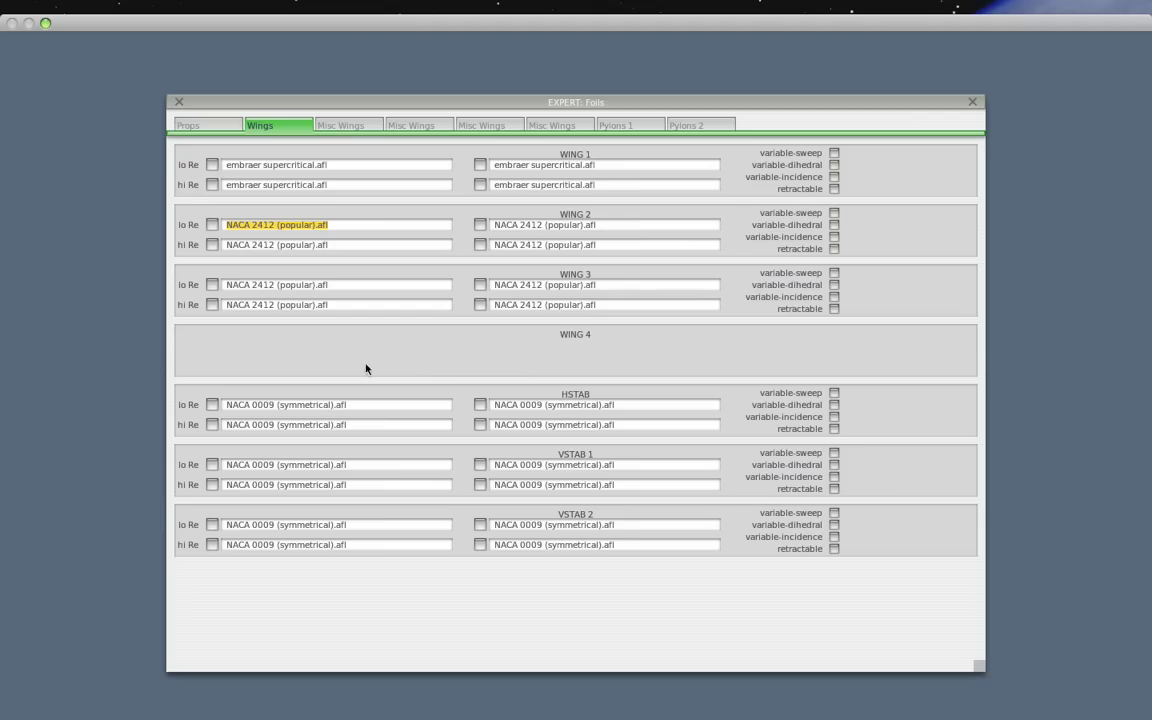
click(169, 92)
key(Down)
key(Down)
key(Down)
key(Down)
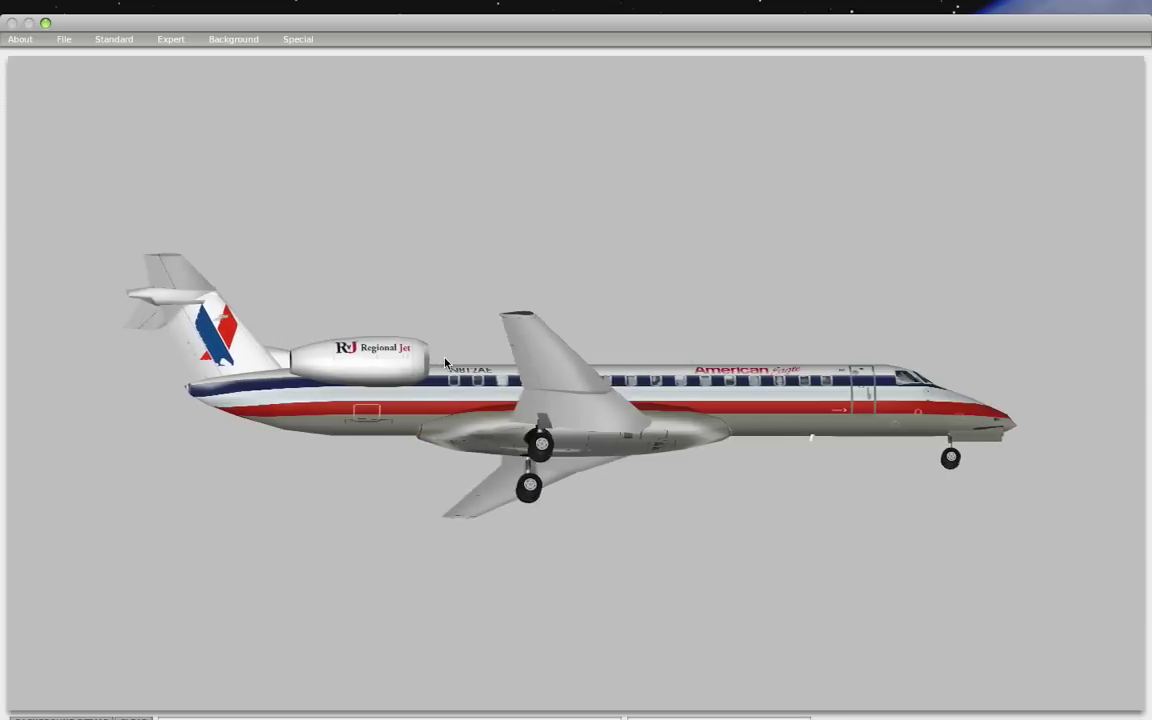
Rotate and zoom the ERJ to inspect its wing and main gear from below and the side.
key(Up)
key(Up)
key(Up)
key(Up)
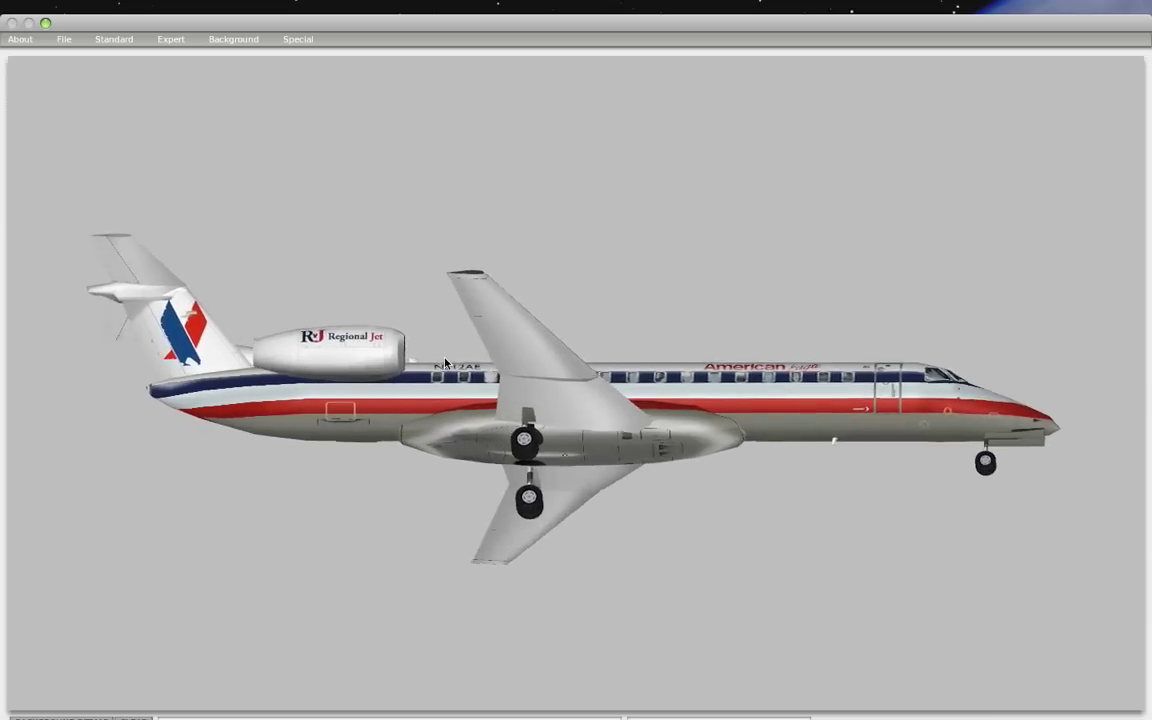
key(plus)
key(plus)
key(plus)
key(plus)
key(plus)
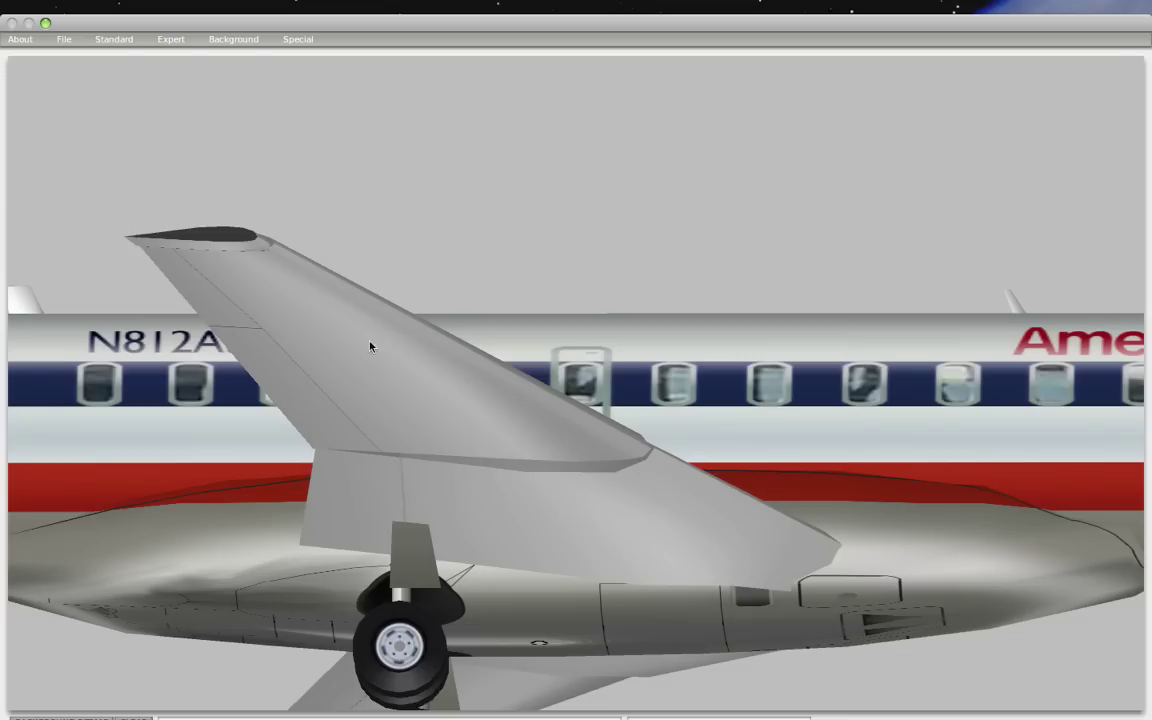
drag(481, 374, 697, 502)
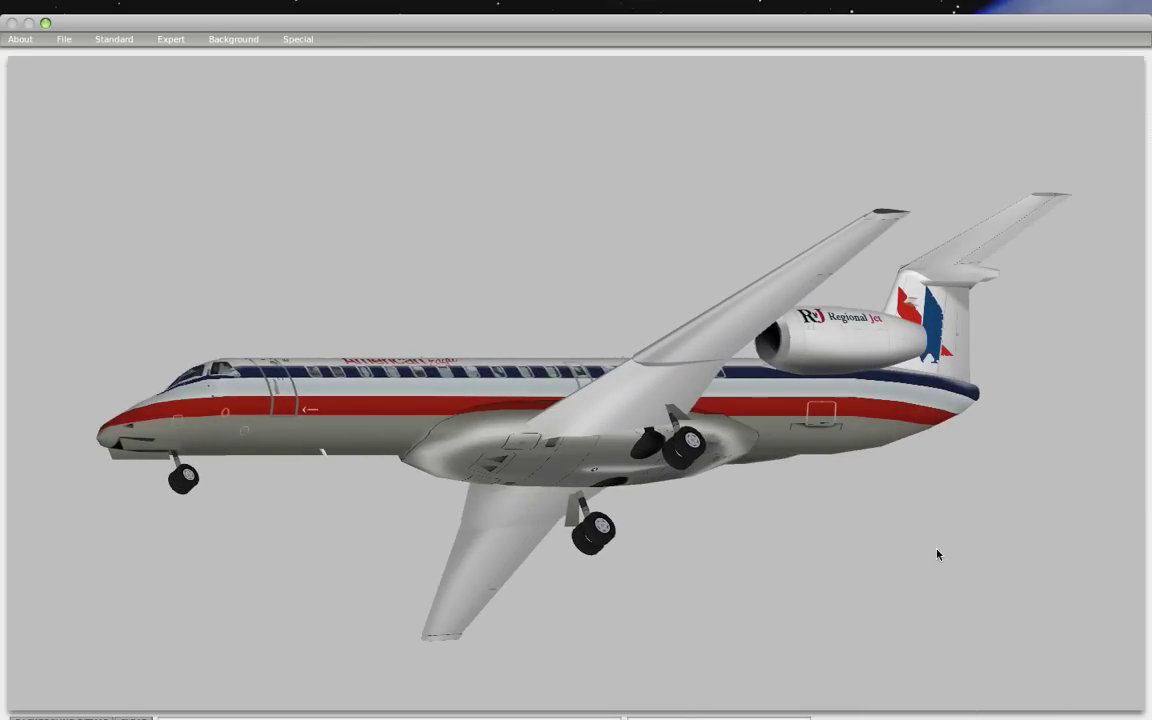
drag(938, 553, 700, 367)
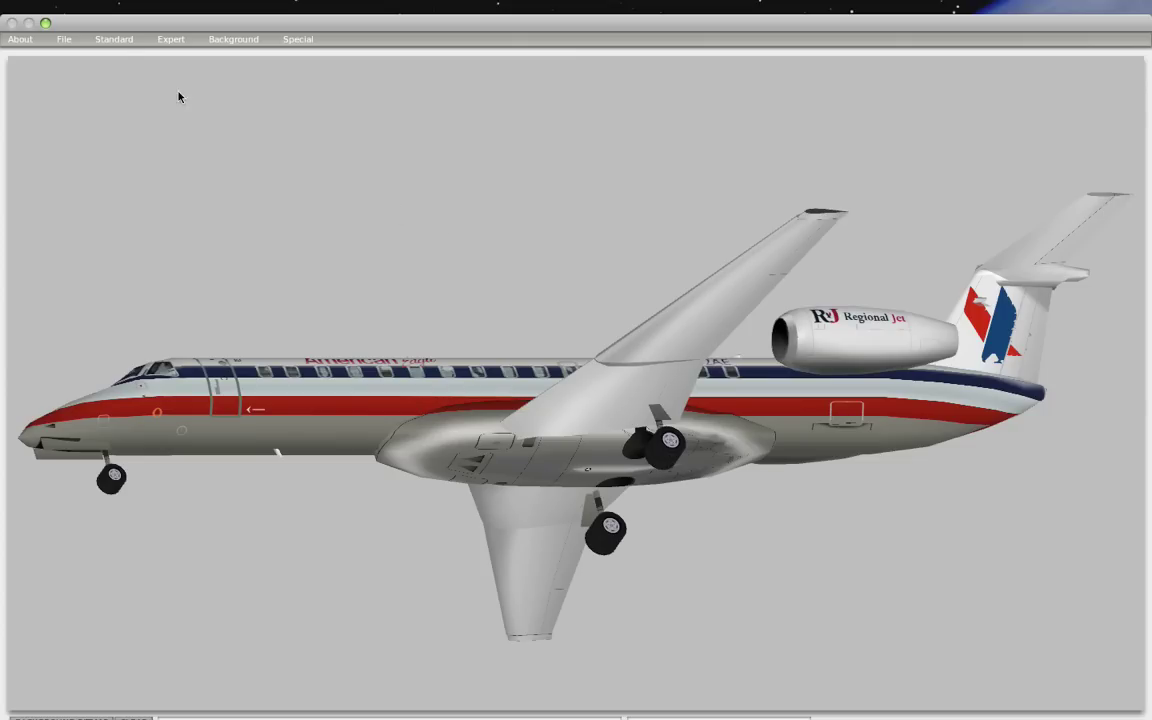
click(116, 41)
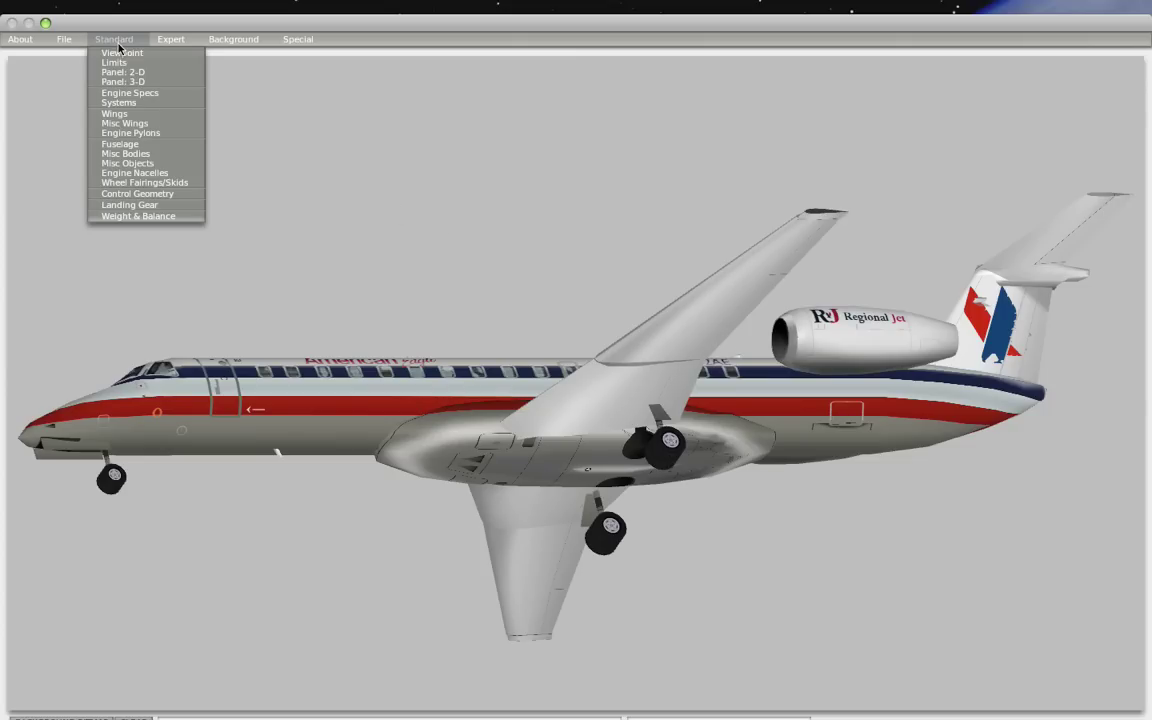
In Misc Bodies, select Misc Body 3 and enable it as an external body.
click(121, 155)
click(163, 68)
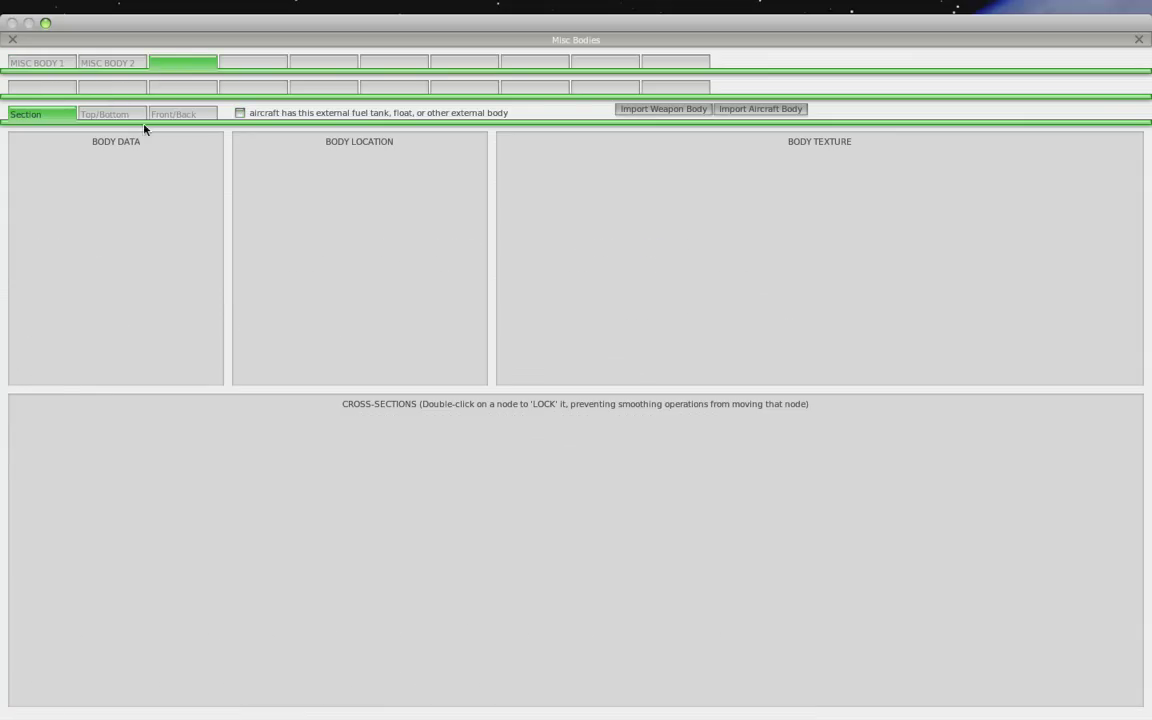
click(240, 113)
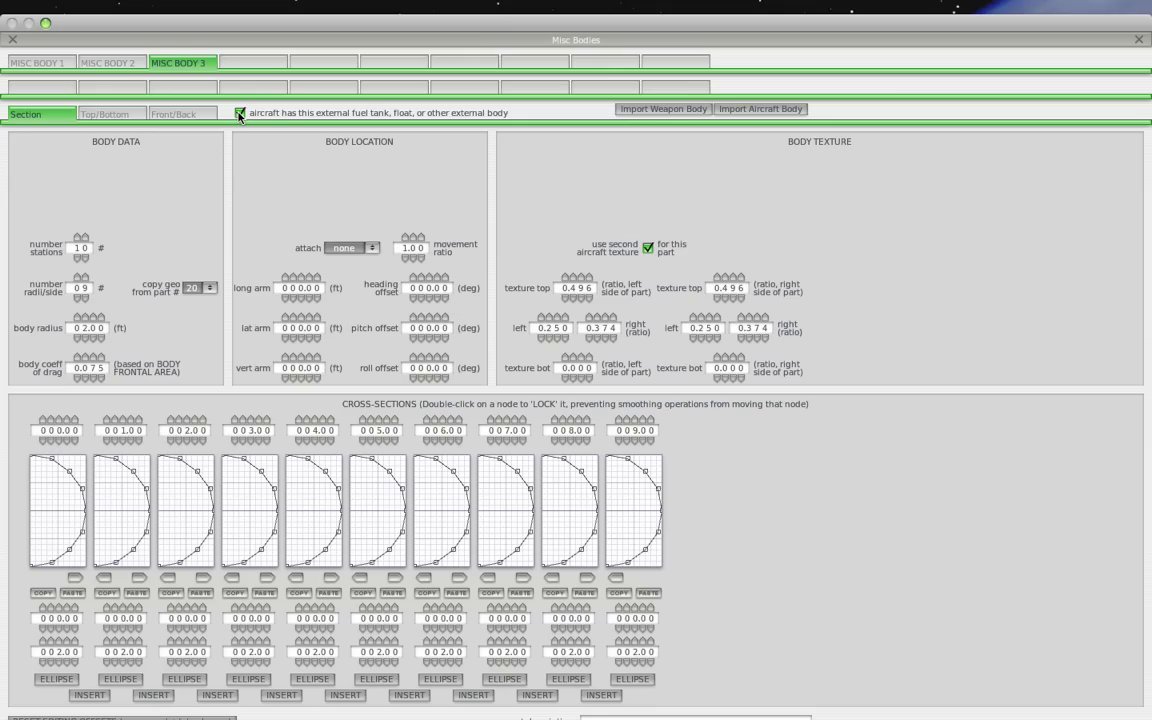
click(13, 40)
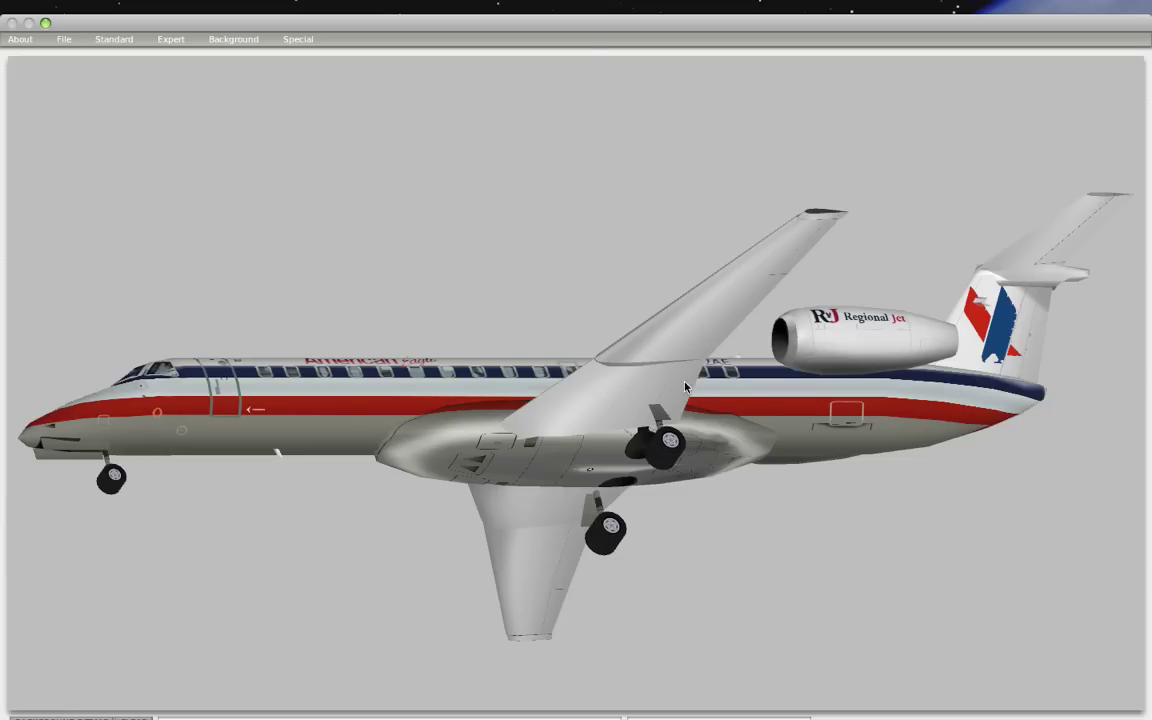
Attach Misc Body 3 to flap1 on wing1L with a 30 ft lateral arm.
click(113, 38)
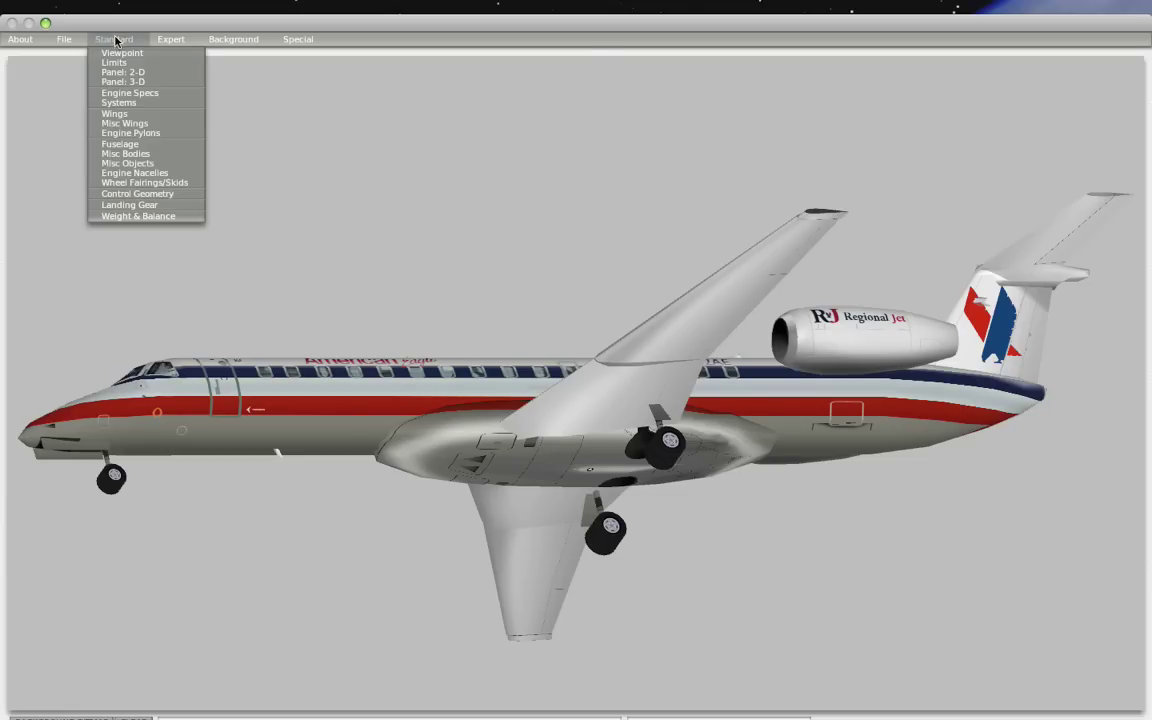
click(120, 153)
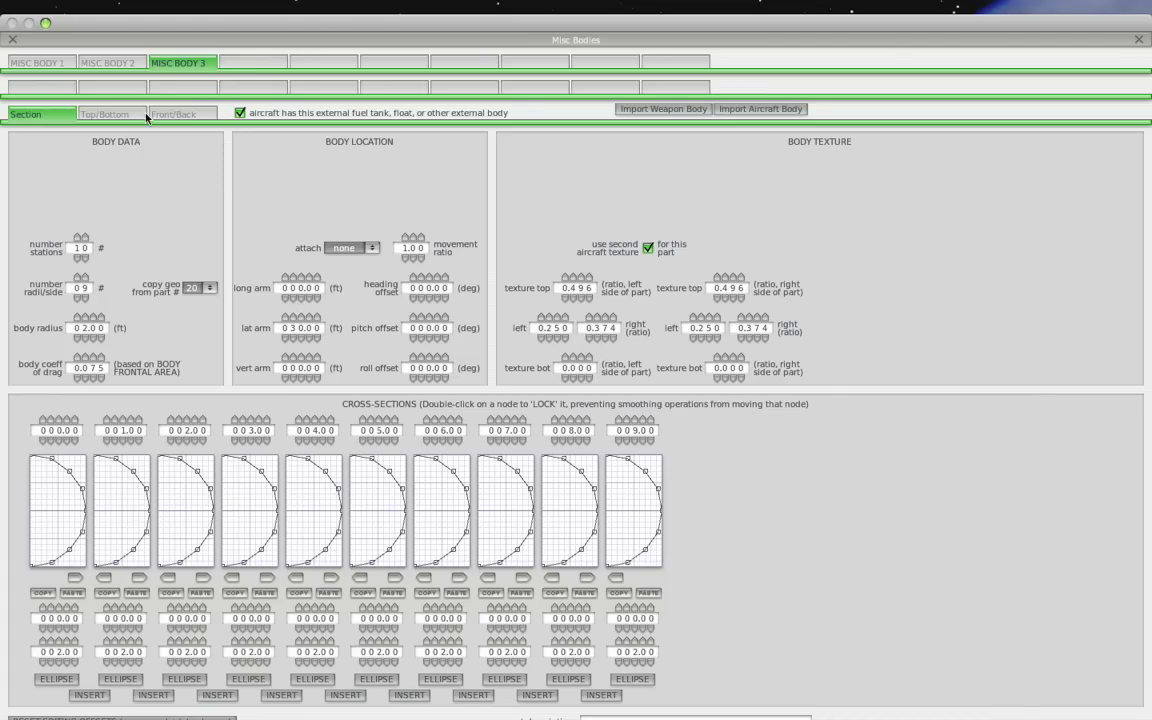
click(360, 248)
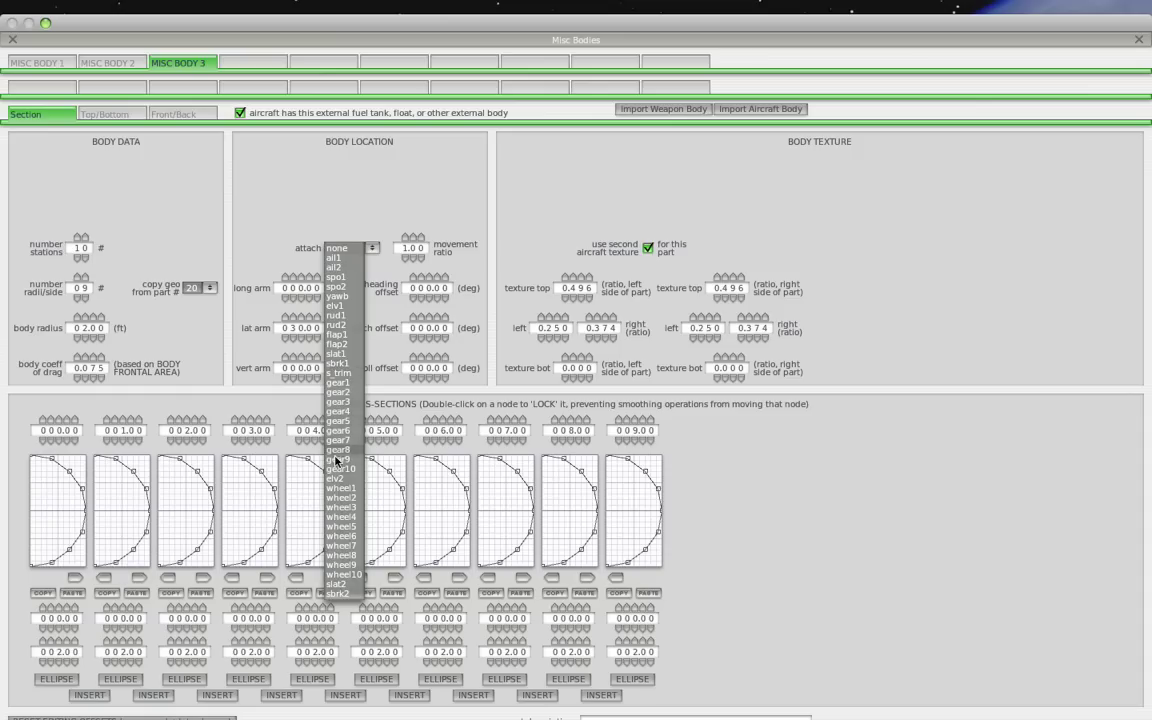
click(341, 335)
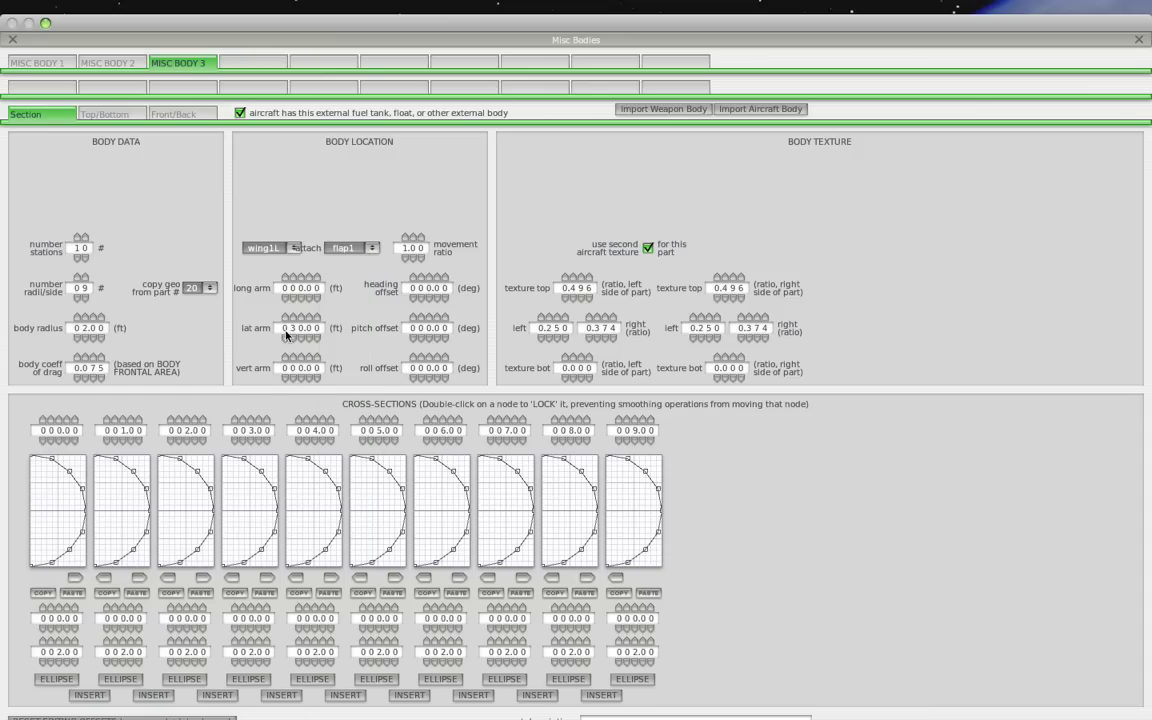
click(11, 40)
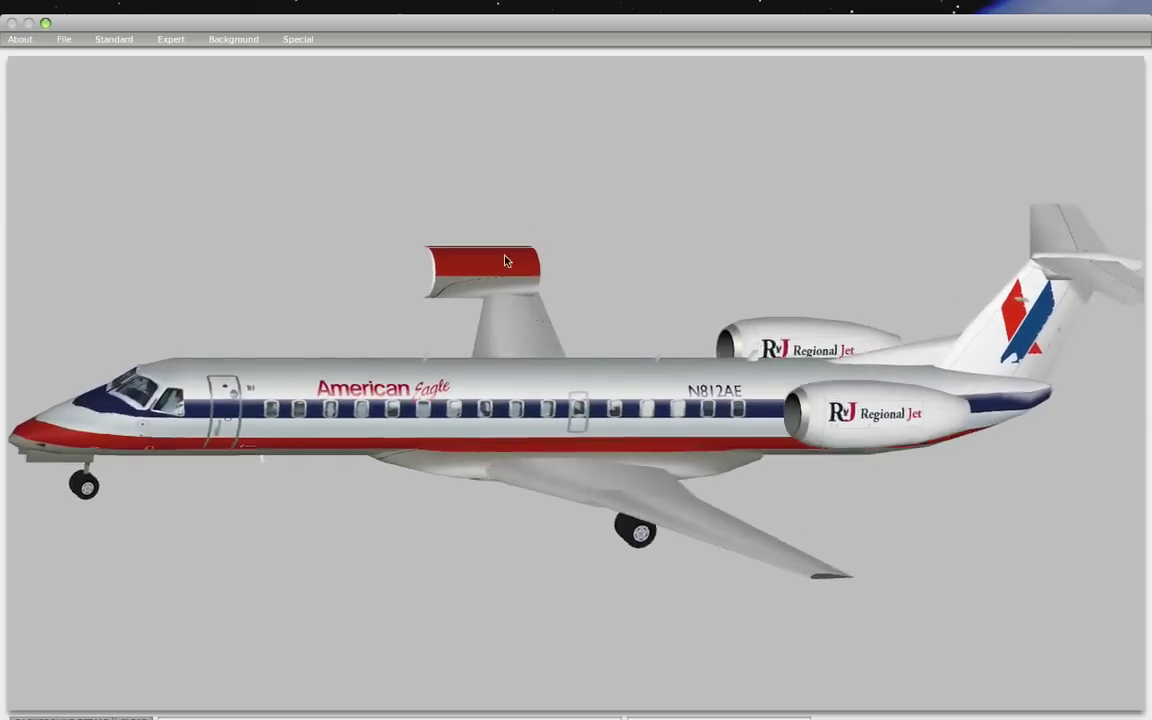
Animate gear and flaps and rotate the jet to watch the wingtip body follow the flap.
click(293, 40)
click(318, 148)
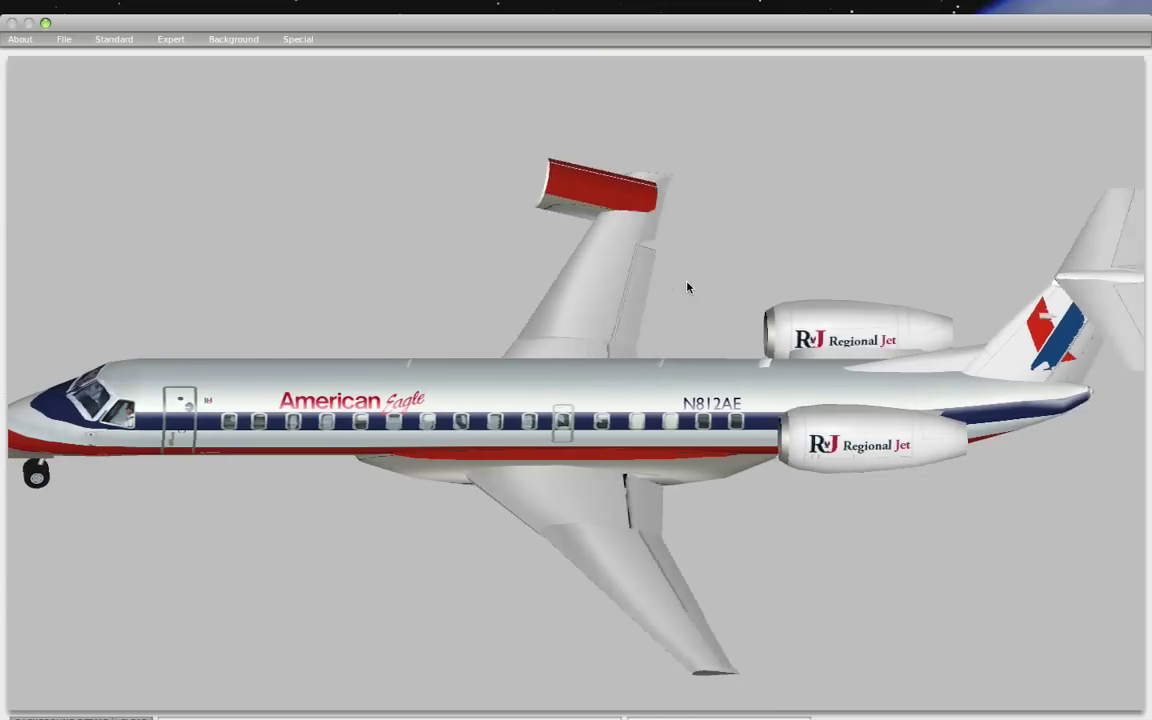
drag(687, 288, 484, 294)
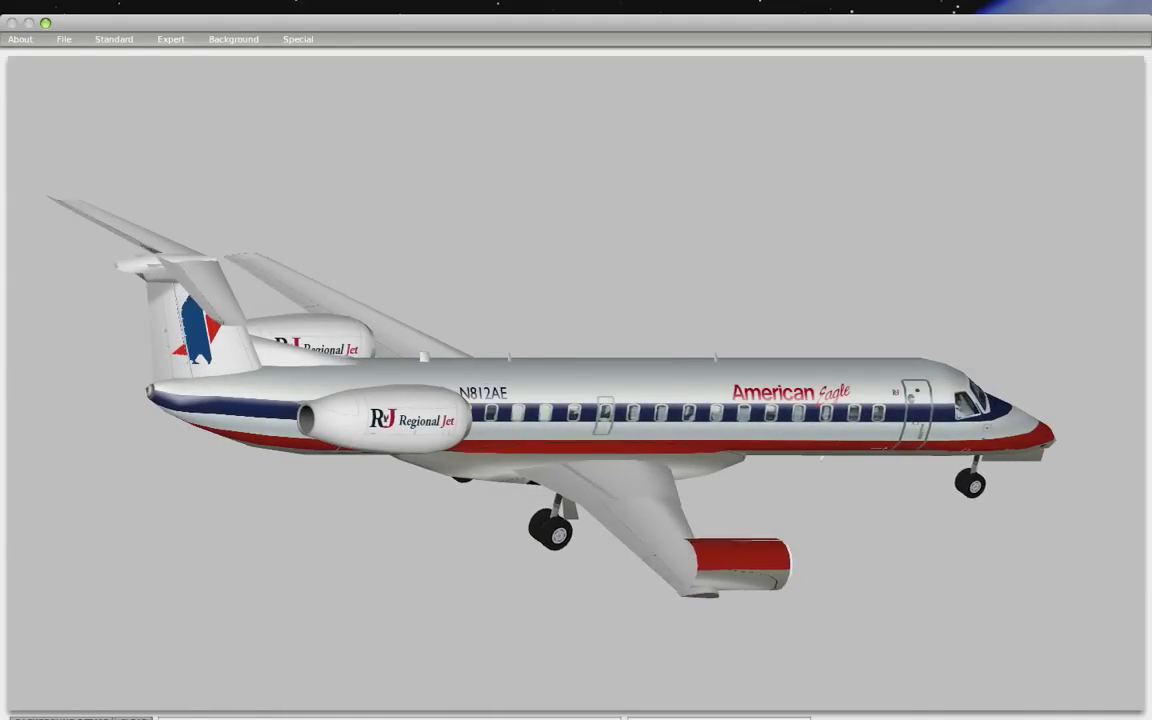
click(125, 44)
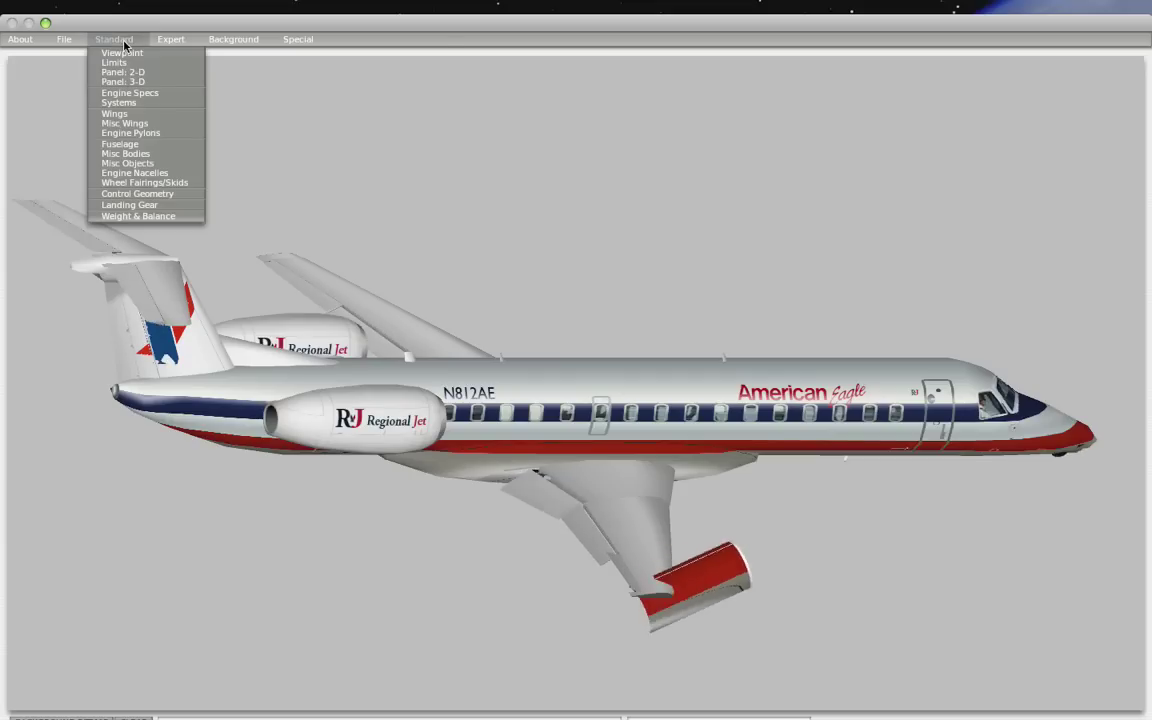
In Misc Objects, browse into the ERJ140 folder without choosing a file, leaving object one unattached.
click(125, 163)
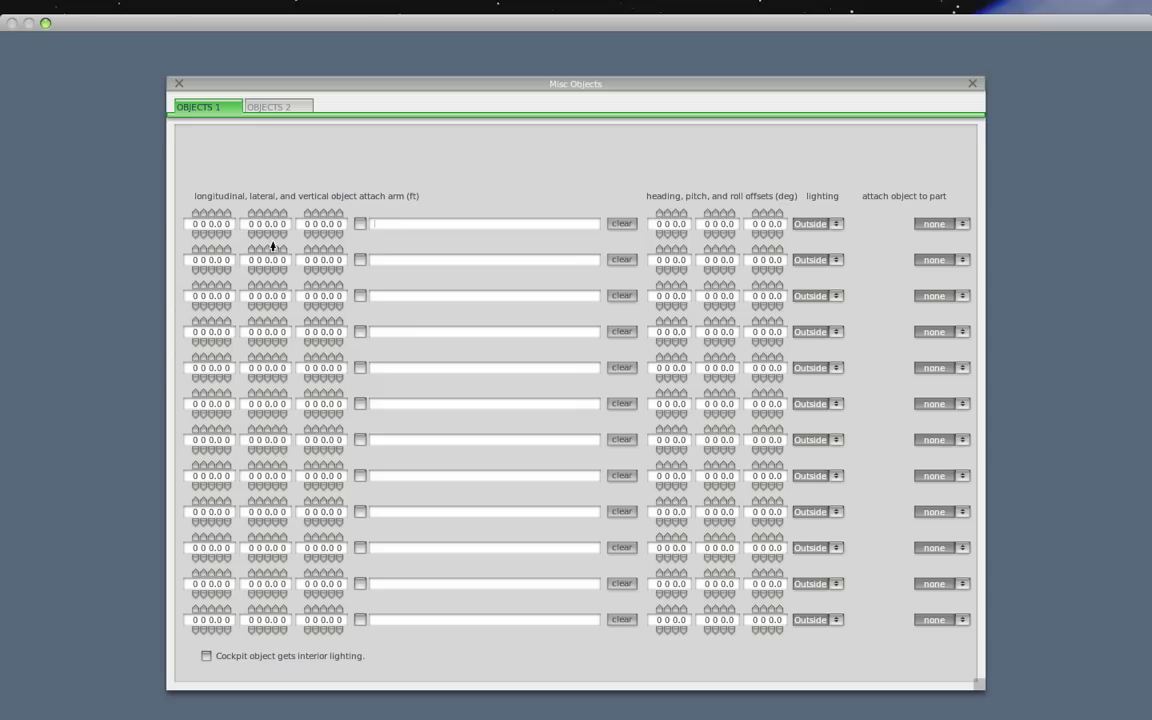
click(360, 228)
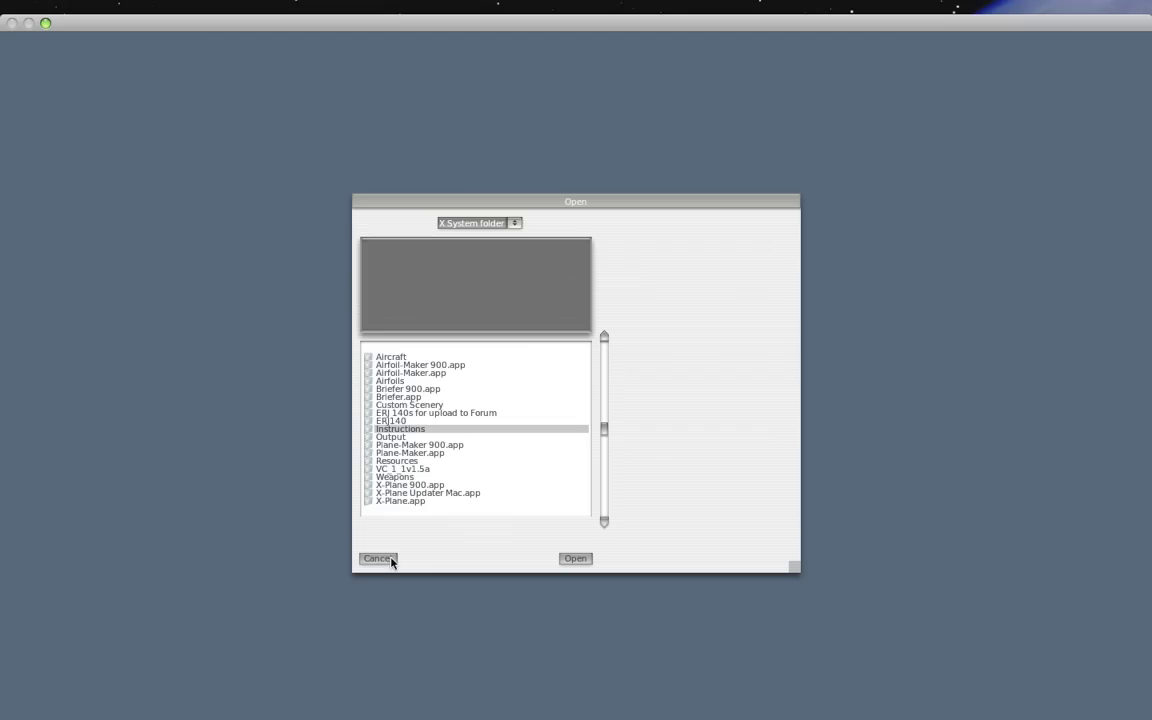
double_click(362, 416)
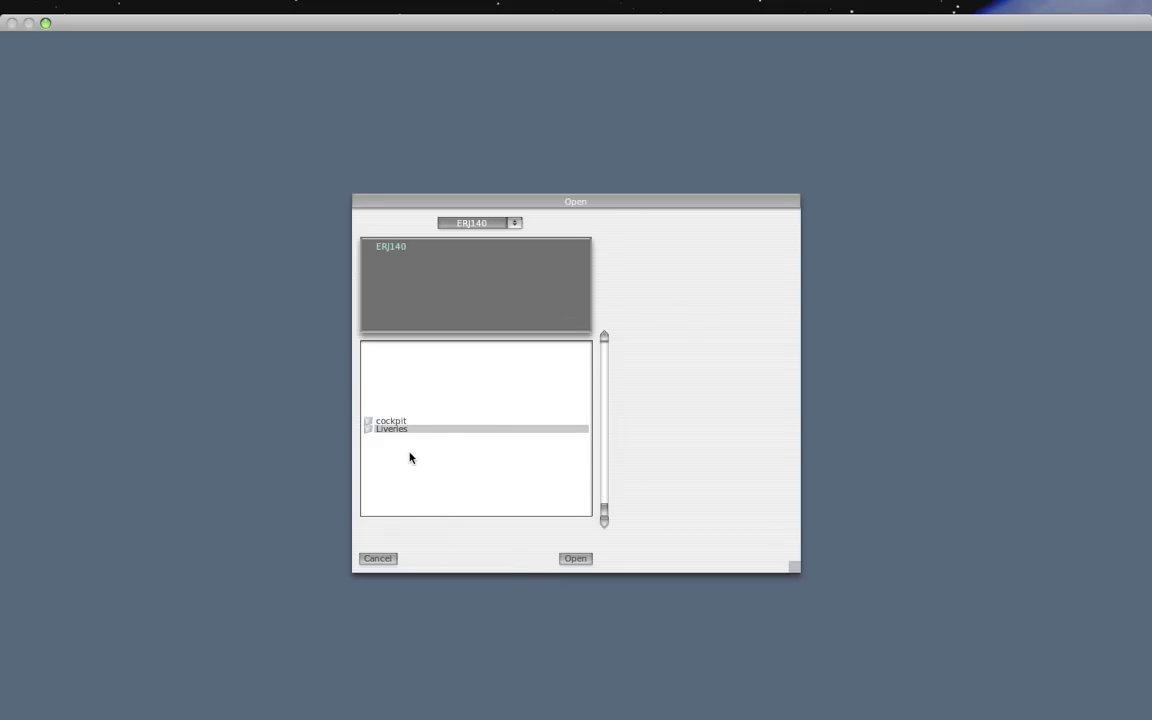
click(382, 560)
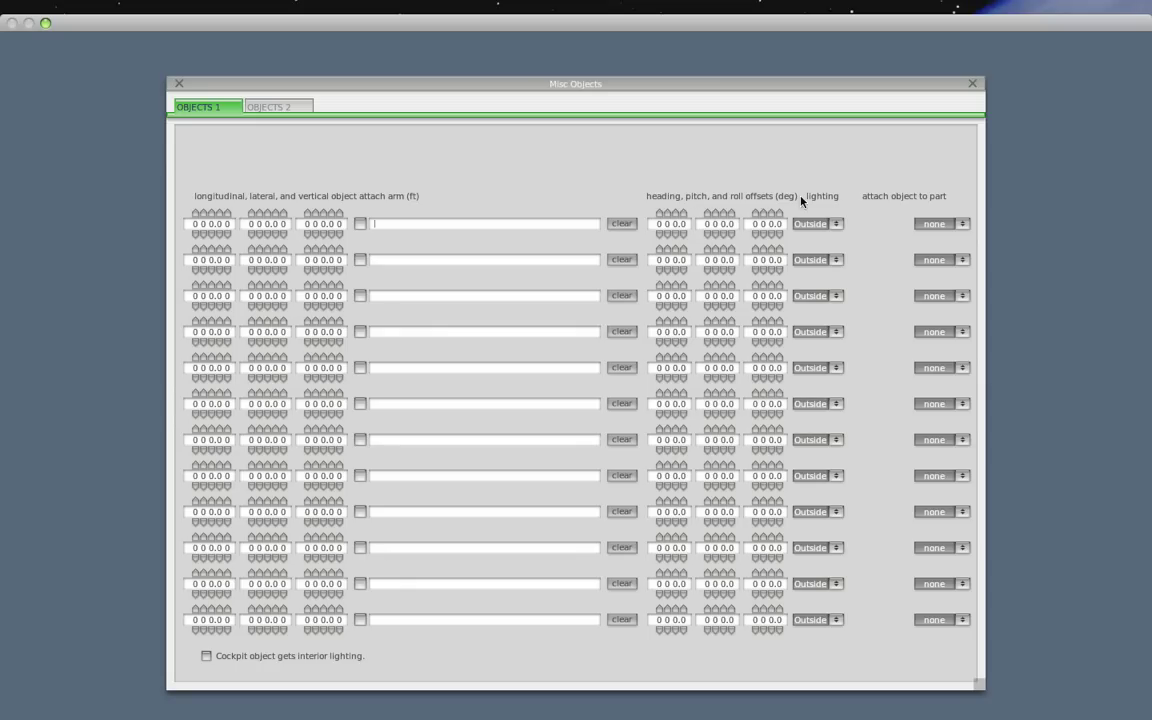
click(953, 226)
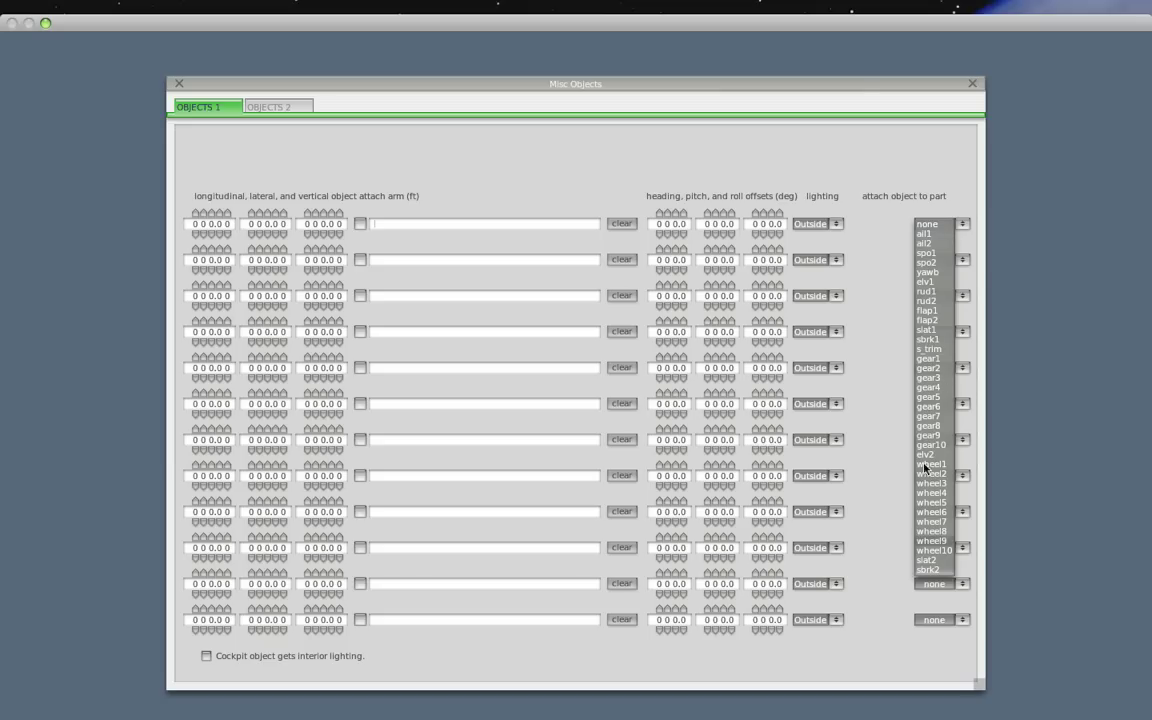
click(918, 125)
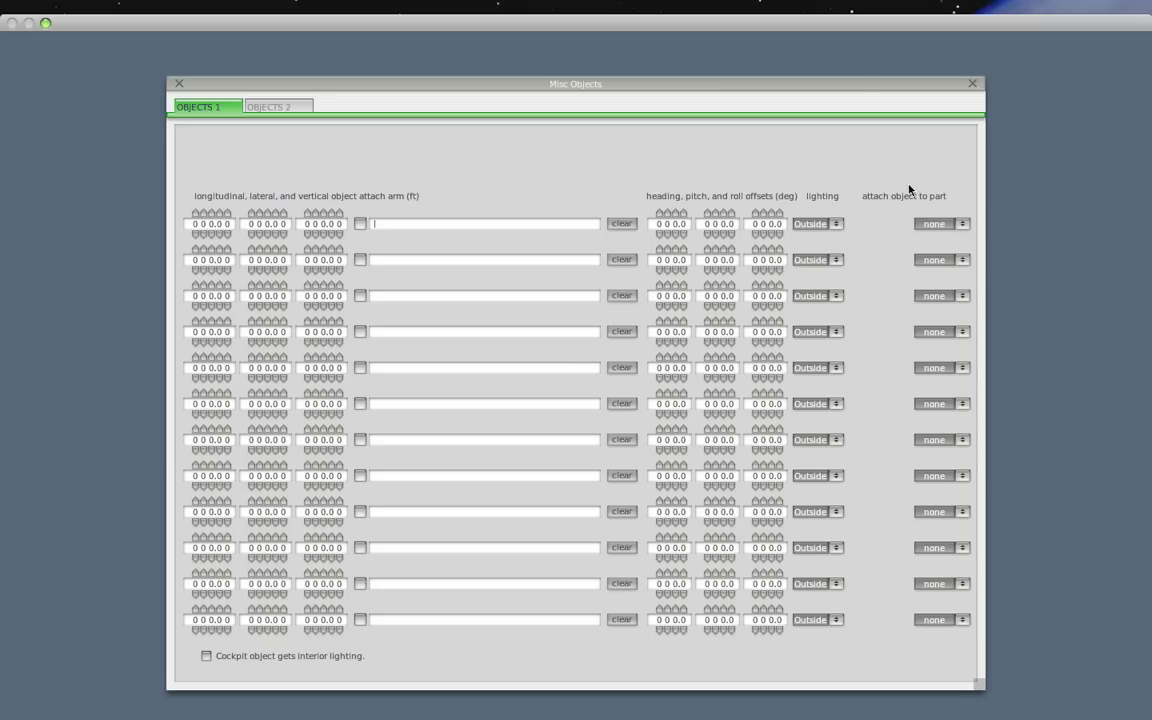
click(178, 86)
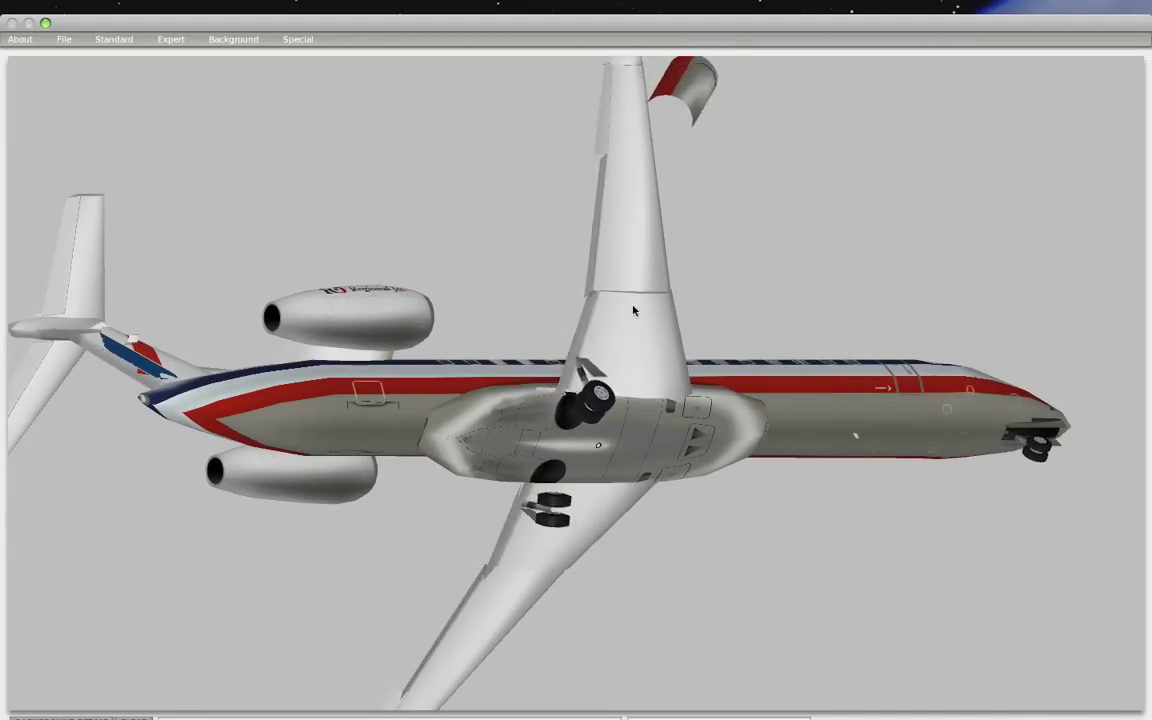
Orbit the jet to a more side-on view and bring up the Expert settings list.
drag(505, 278, 545, 335)
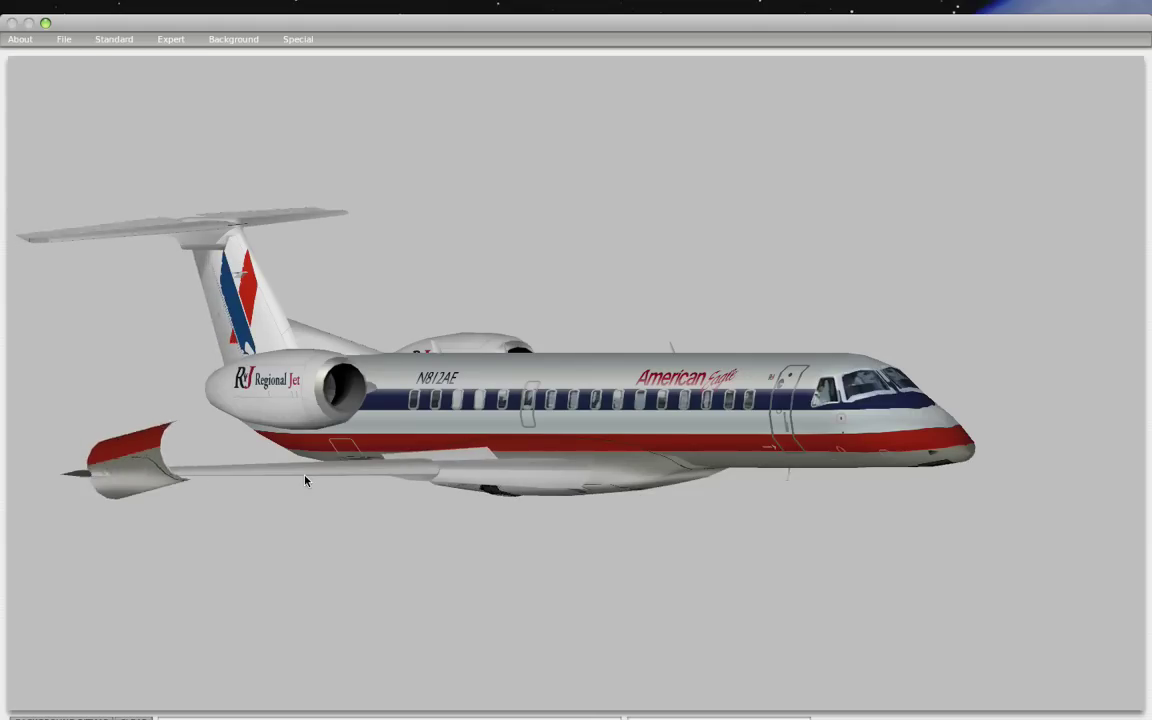
click(172, 40)
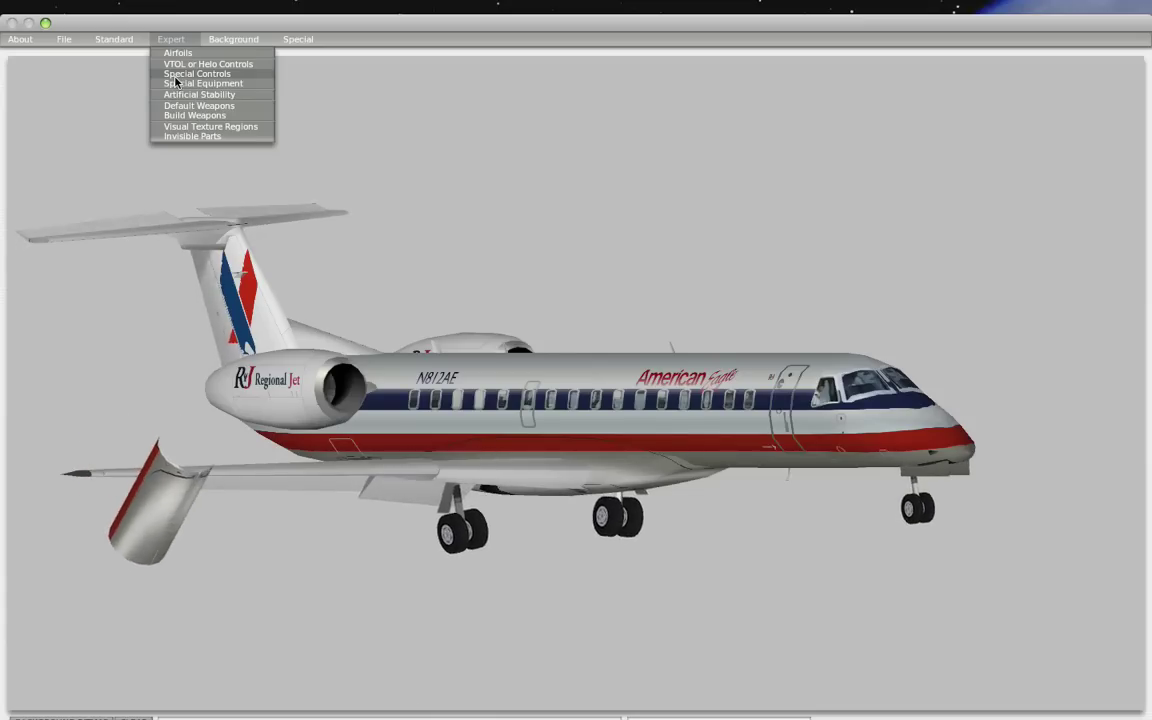
Enter the author name in the Viewpoint settings, then rotate the jet to a closer side view.
click(115, 41)
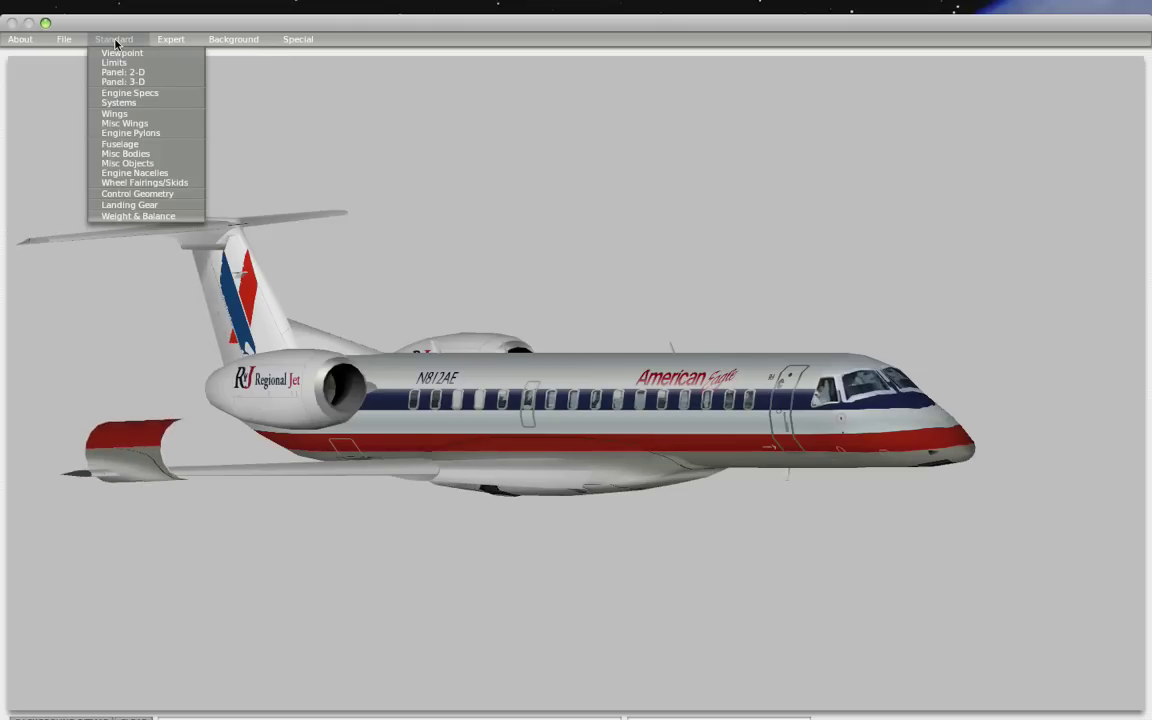
click(114, 54)
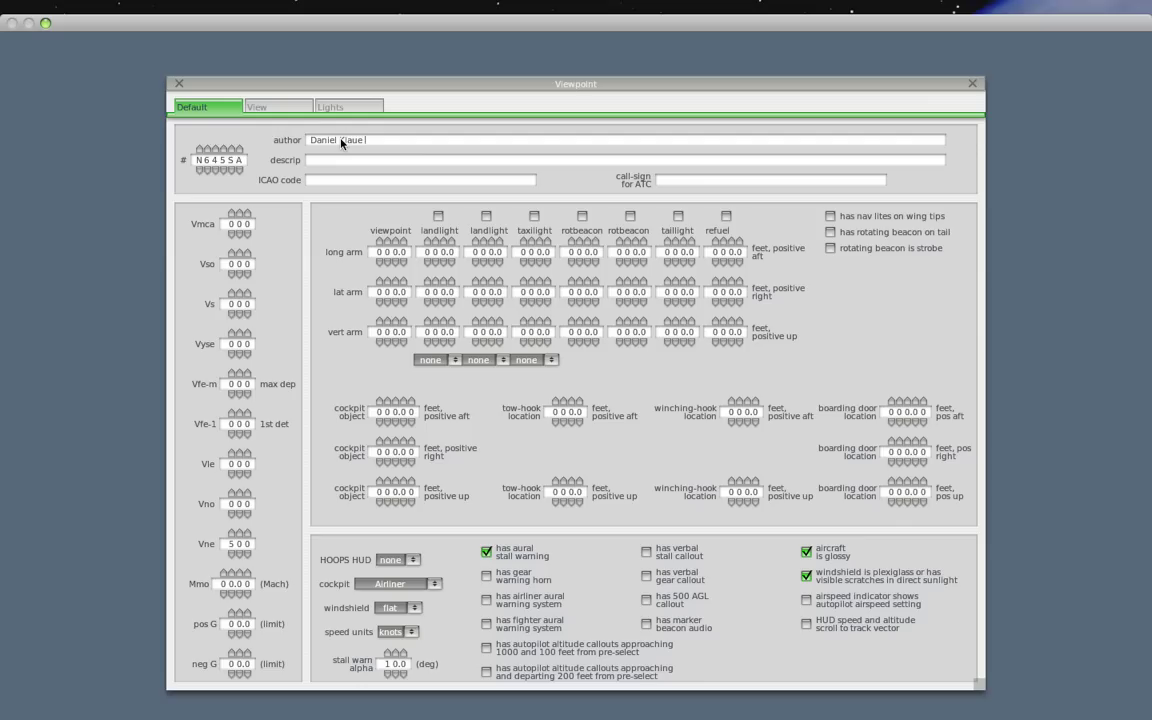
key(Tab)
click(179, 85)
drag(247, 292, 458, 303)
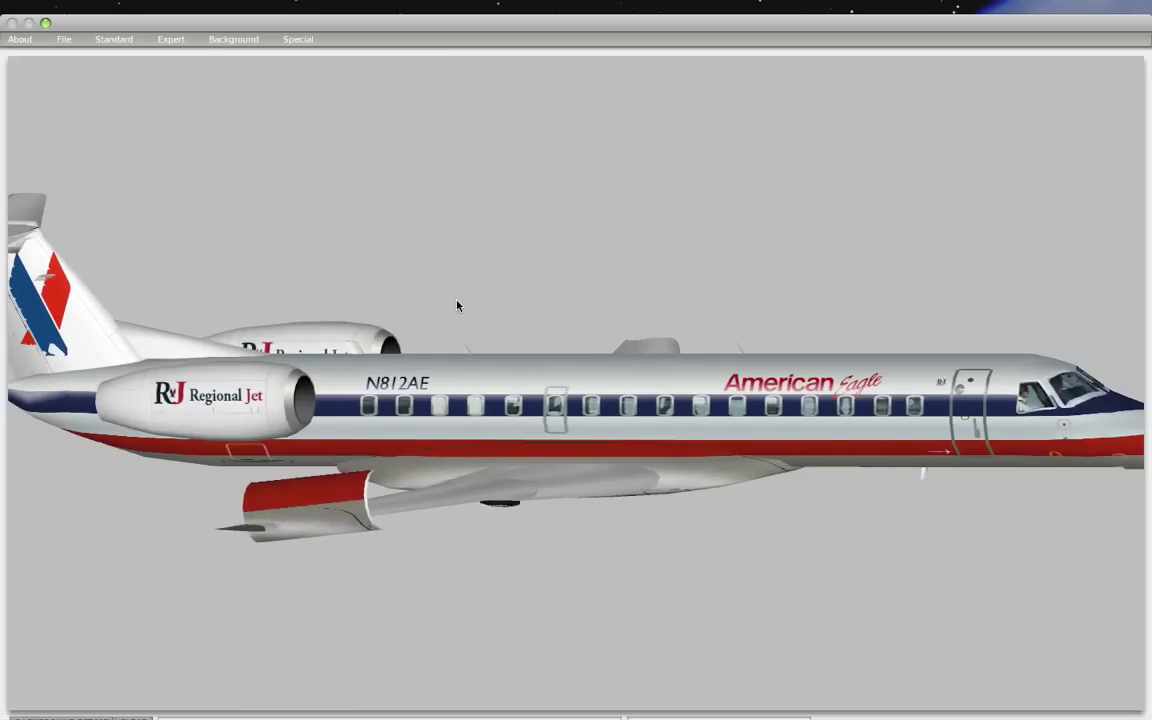